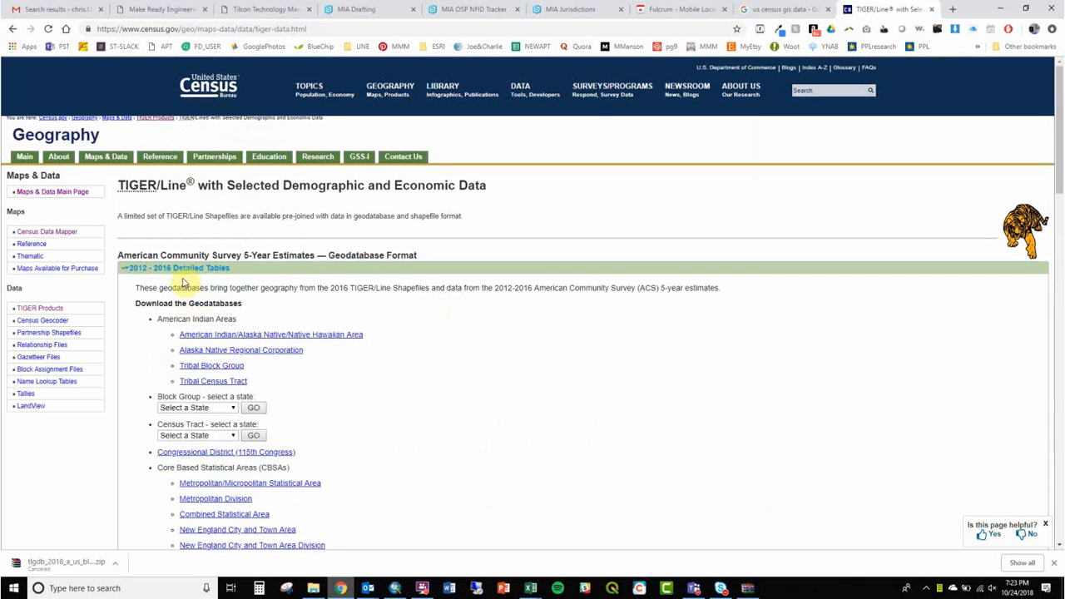
# Review the geodatabase downloads offered under the 2012 - 2016 Detailed Tables section of the census page
pyautogui.click(129, 270)
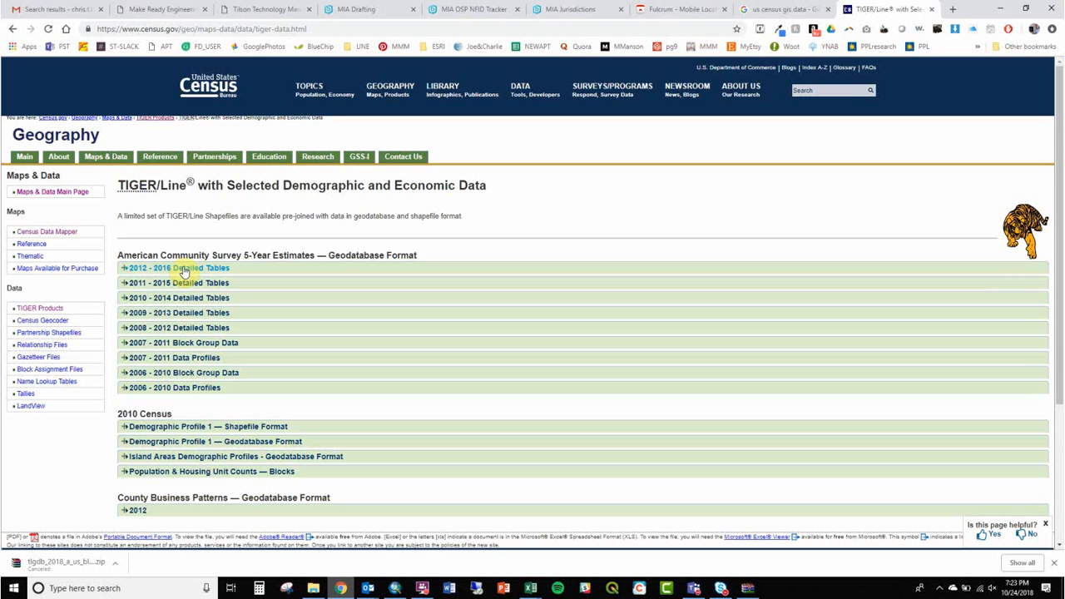
pyautogui.click(183, 270)
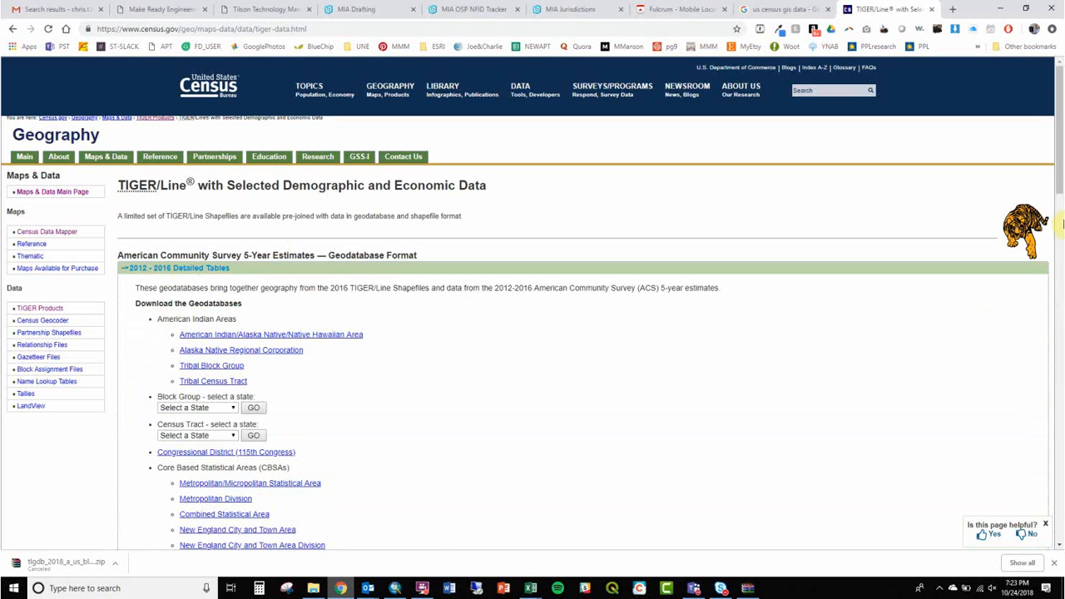
pyautogui.moveTo(1059, 177); pyautogui.dragTo(1061, 227)
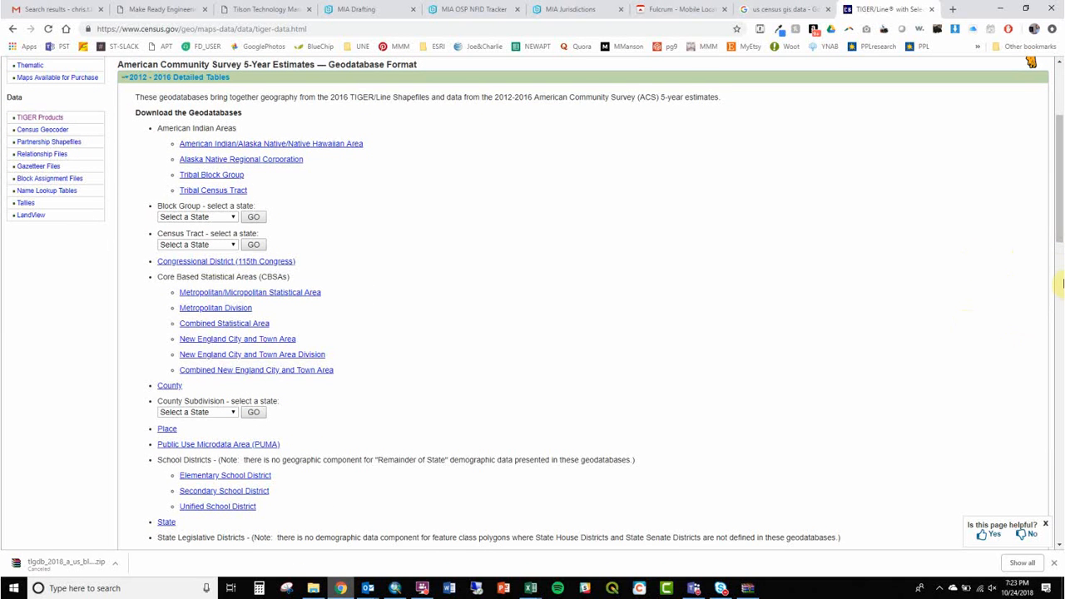
pyautogui.moveTo(1060, 237); pyautogui.dragTo(1060, 272)
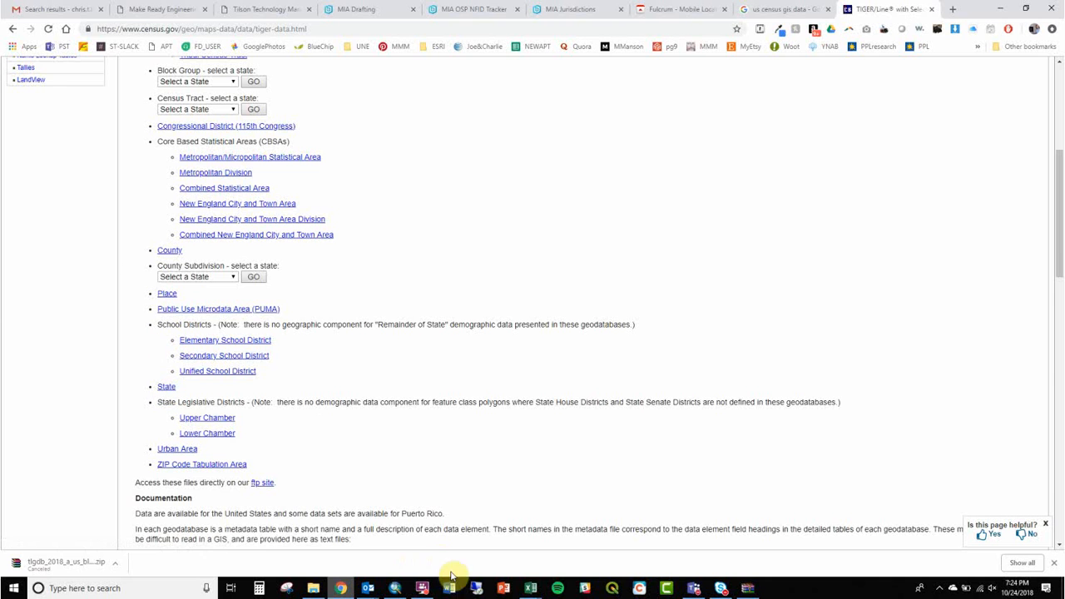
# Switch to ArcMap and browse the feature class and tables inside ACS_2016_5YR_STATE.gdb in the Downloads folder connection
pyautogui.click(397, 590)
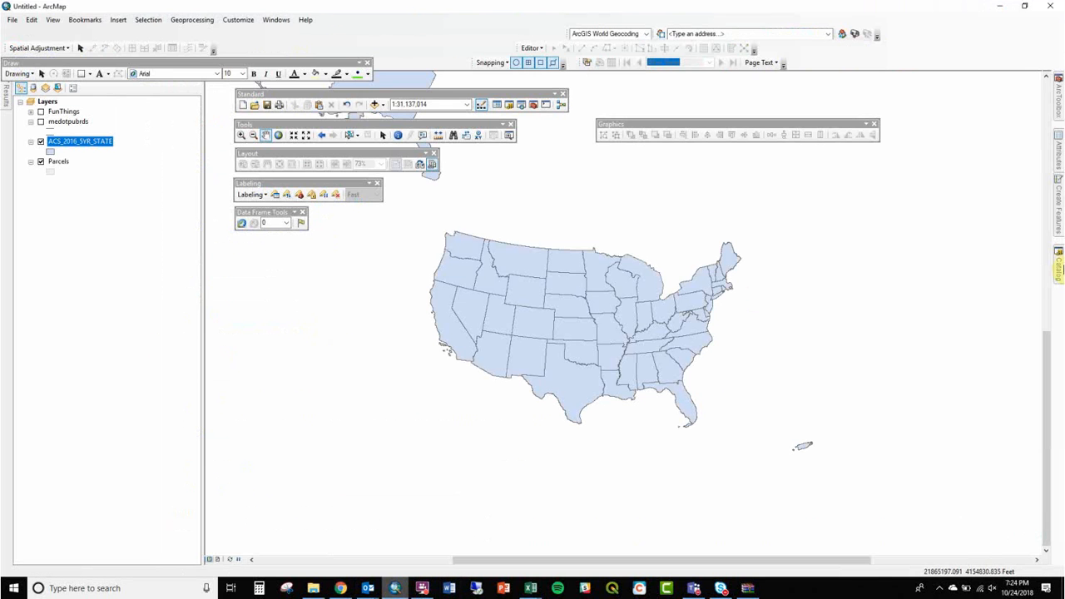
pyautogui.click(1058, 268)
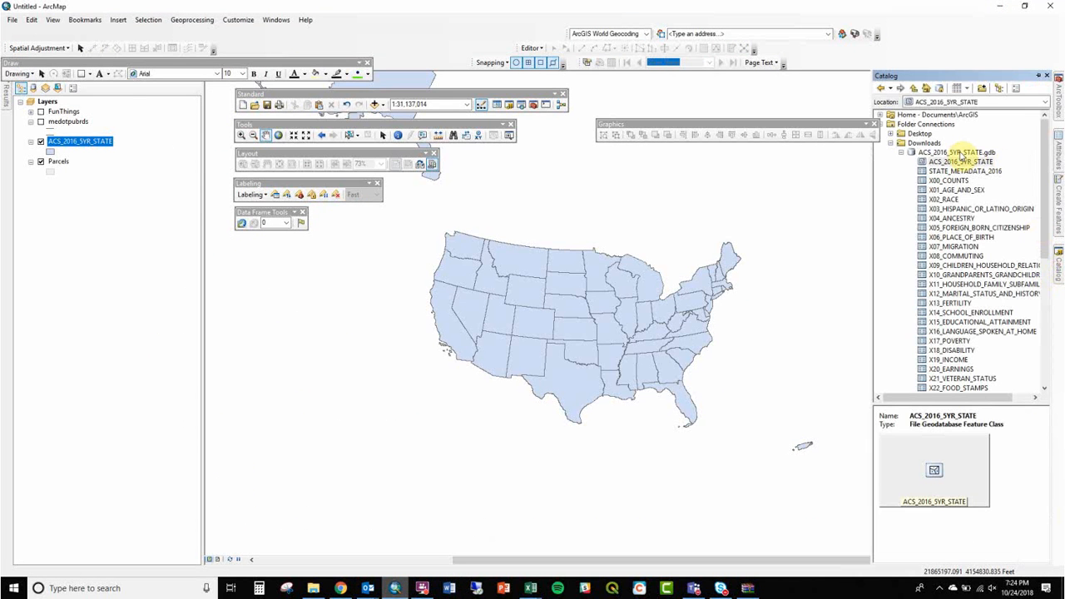
pyautogui.click(958, 153)
pyautogui.click(900, 153)
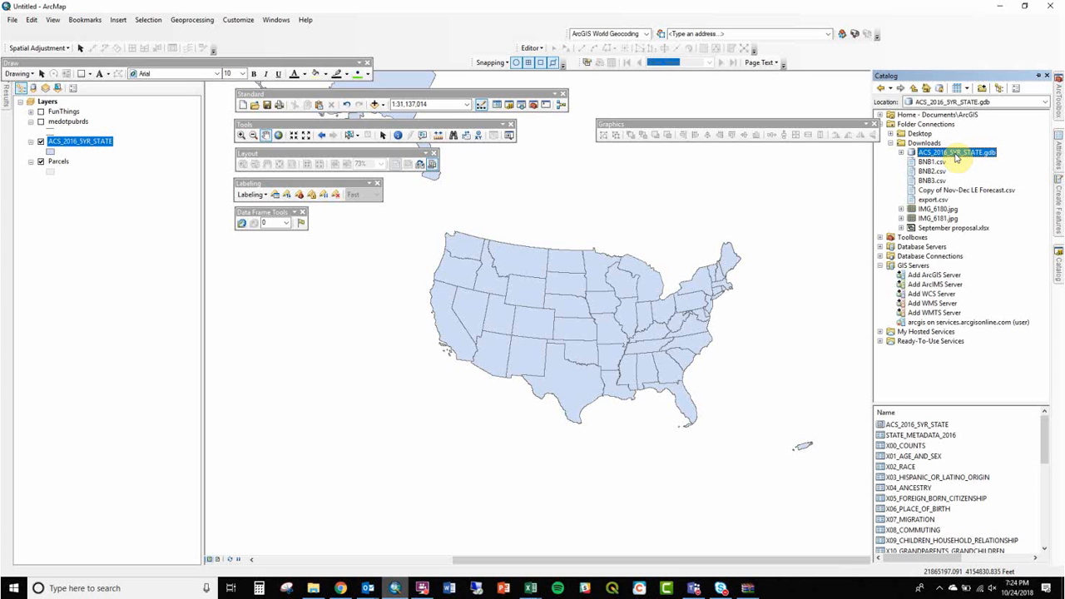
pyautogui.click(902, 156)
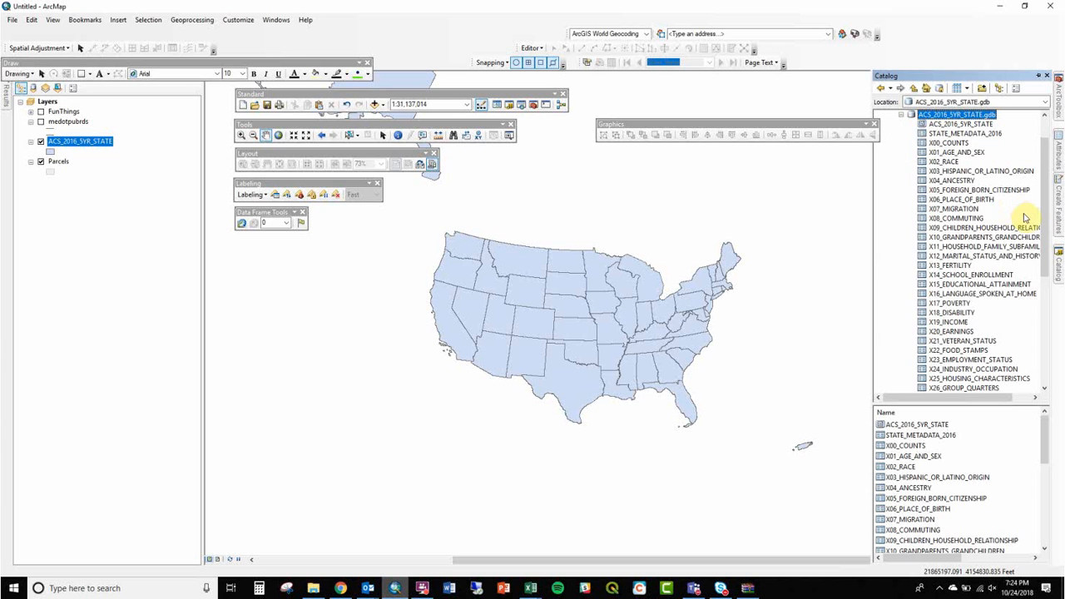
pyautogui.moveTo(1044, 223)
pyautogui.mouseDown()
pyautogui.moveTo(1041, 274)
pyautogui.moveTo(1030, 221)
pyautogui.mouseUp()
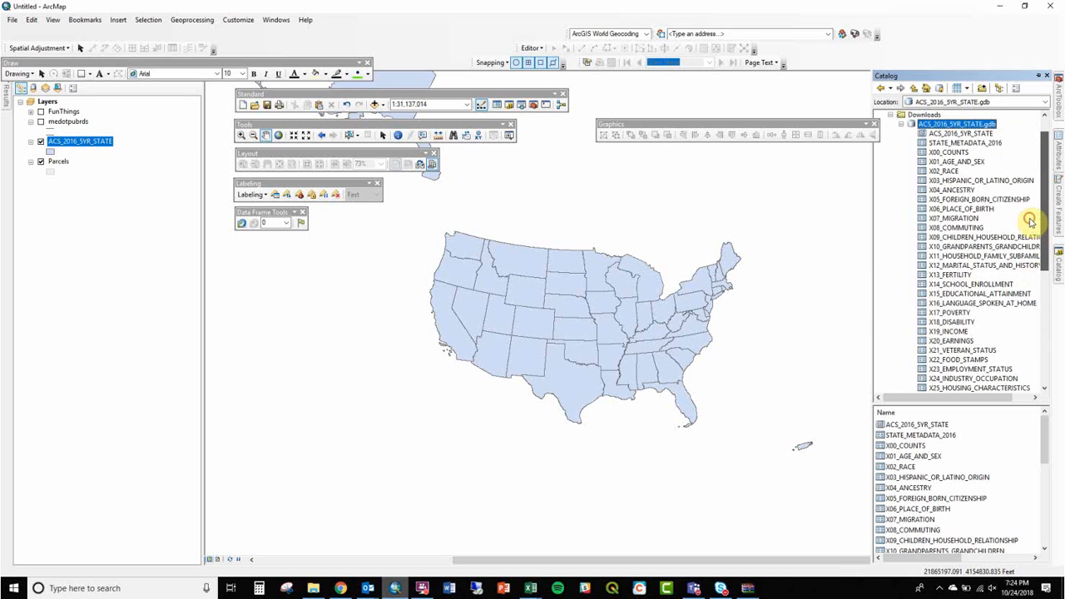
pyautogui.click(946, 172)
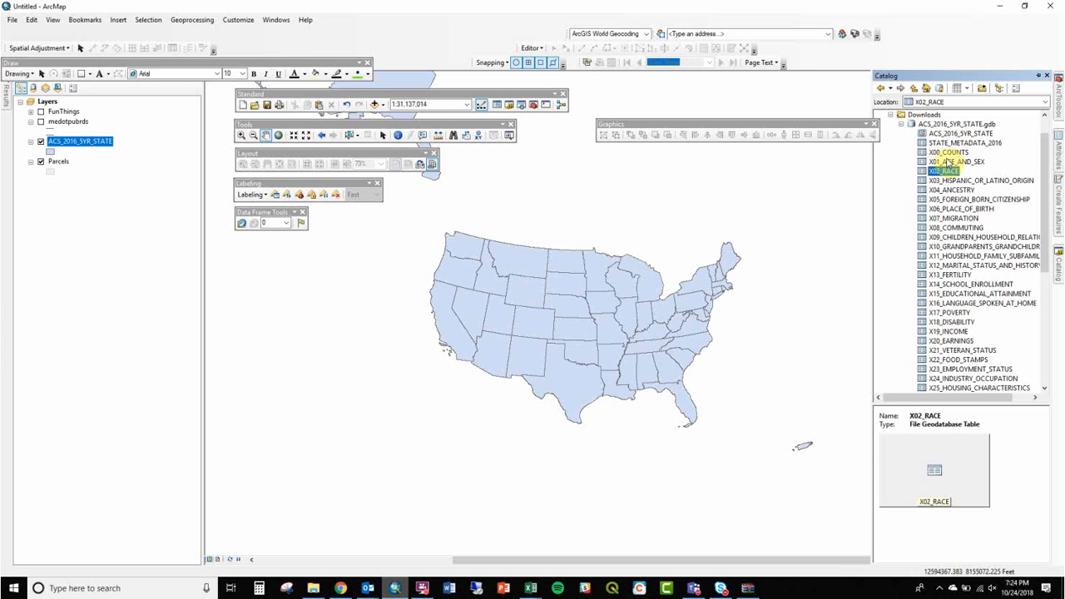
pyautogui.click(943, 124)
pyautogui.click(942, 133)
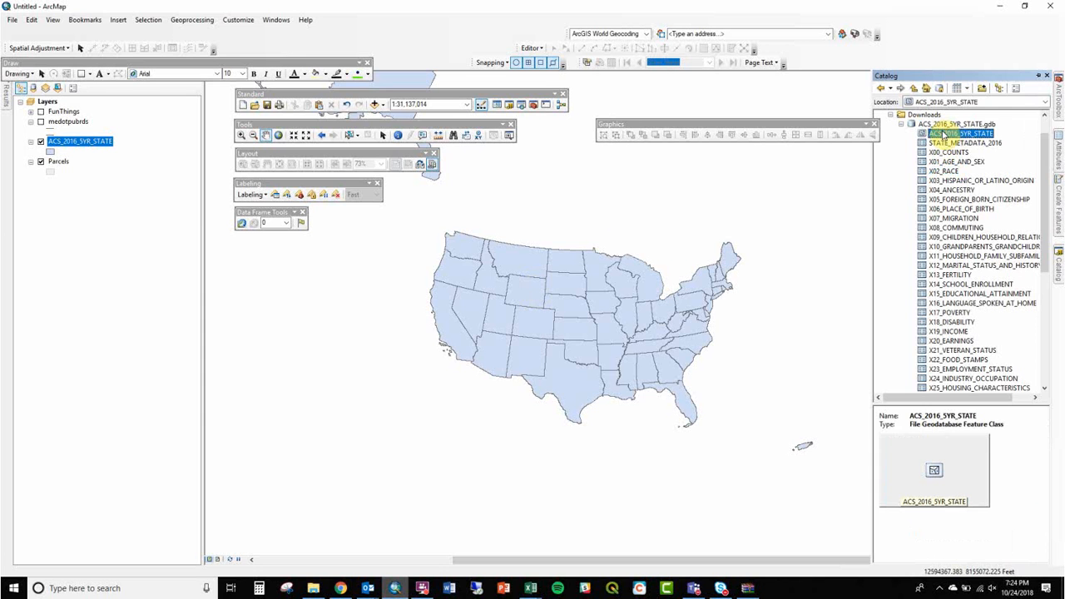
# Inspect the STATEFP field in the ACS_2016_5YR_STATE layer's attribute table, and close the table
pyautogui.moveTo(943, 133); pyautogui.dragTo(97, 148)
pyautogui.rightClick(96, 148)
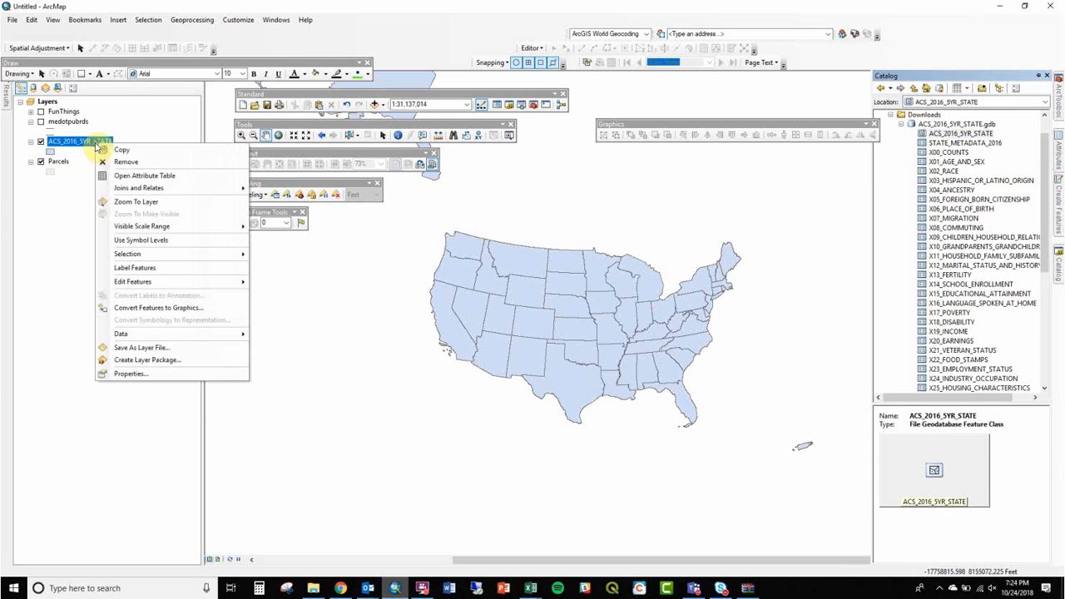
pyautogui.click(127, 175)
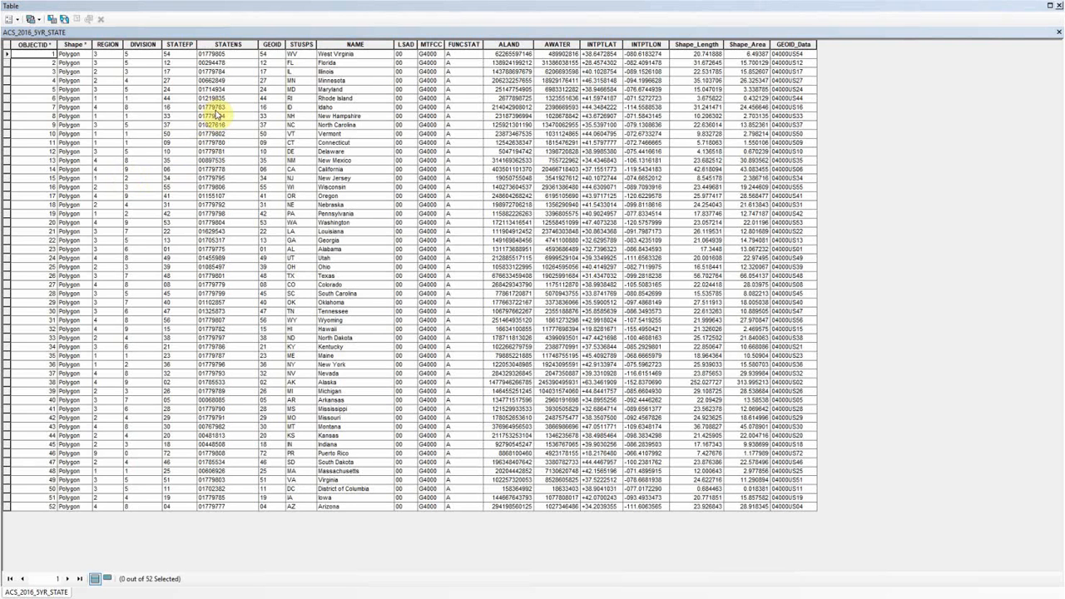
pyautogui.click(181, 45)
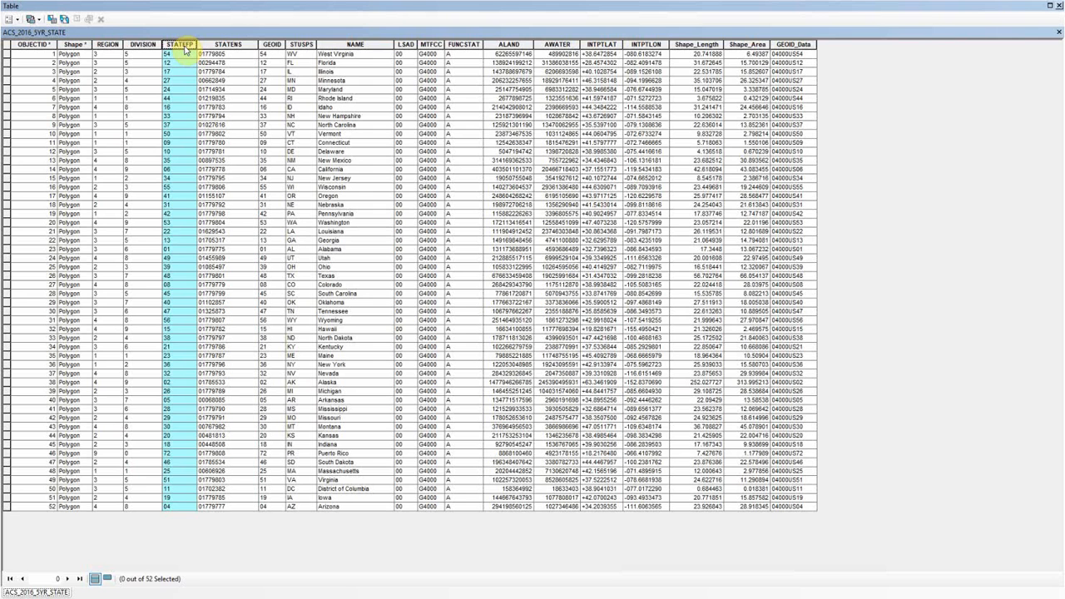
pyautogui.click(1059, 7)
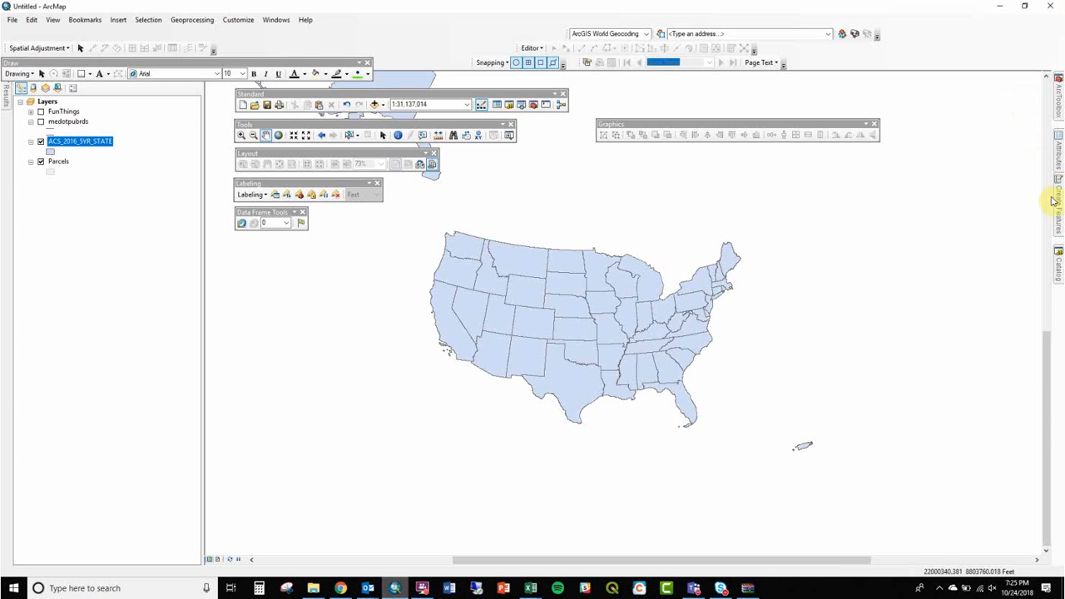
# Add the X01_AGE_AND_SEX table from ACS_2016_5YR_STATE.gdb to the map and open it
pyautogui.click(1059, 275)
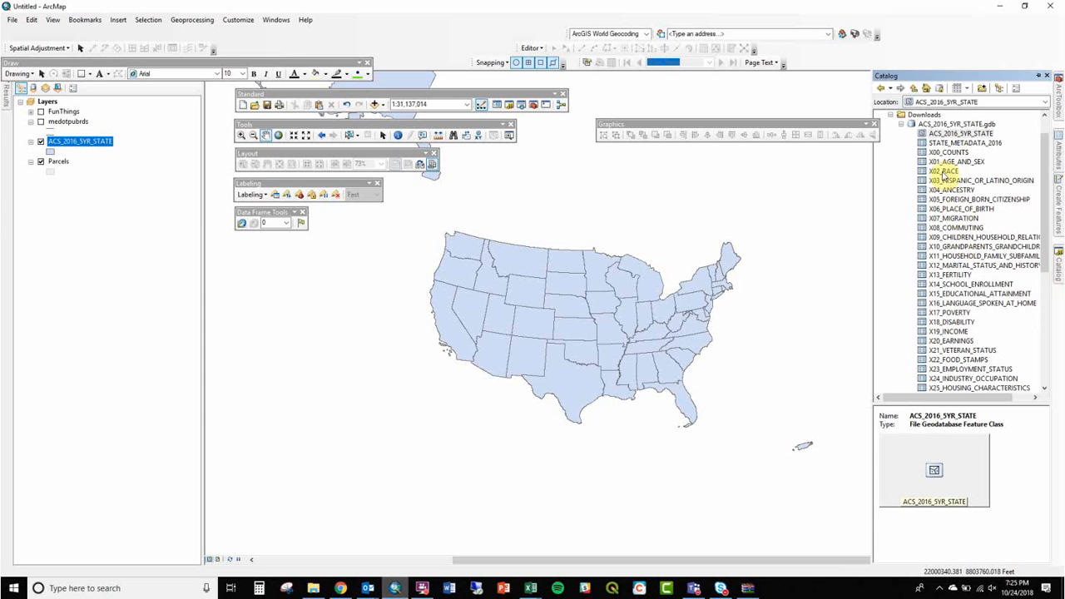
pyautogui.moveTo(944, 173); pyautogui.dragTo(782, 190)
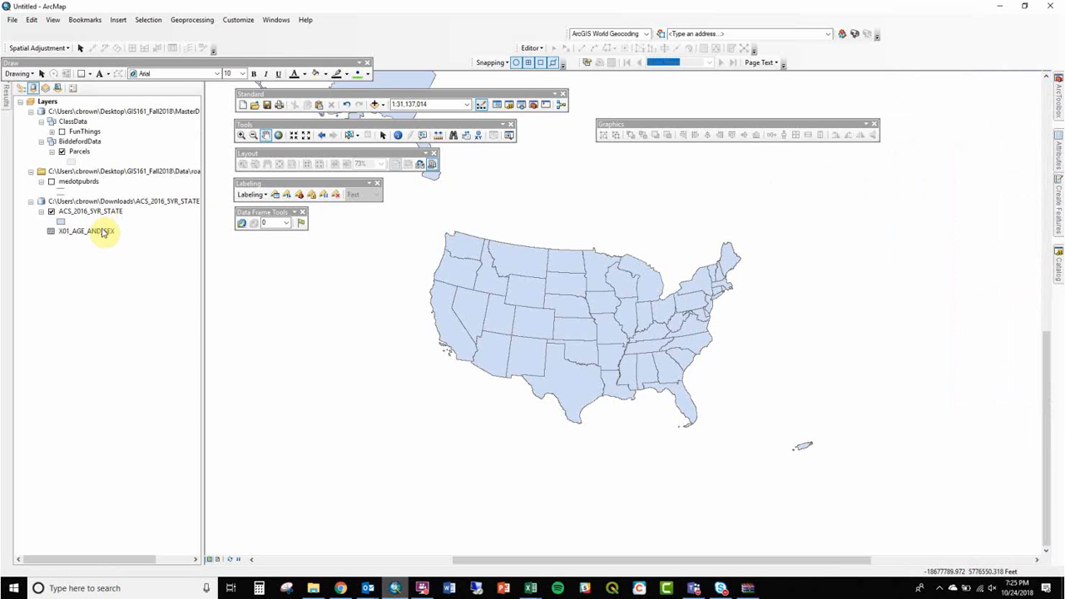
pyautogui.click(102, 230)
pyautogui.rightClick(102, 232)
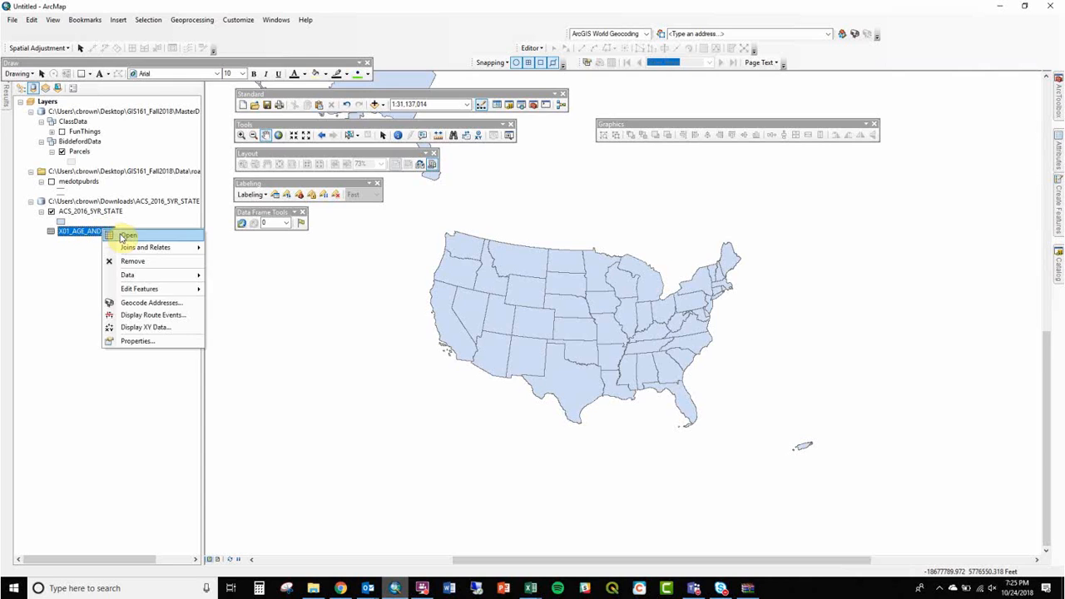
pyautogui.click(126, 236)
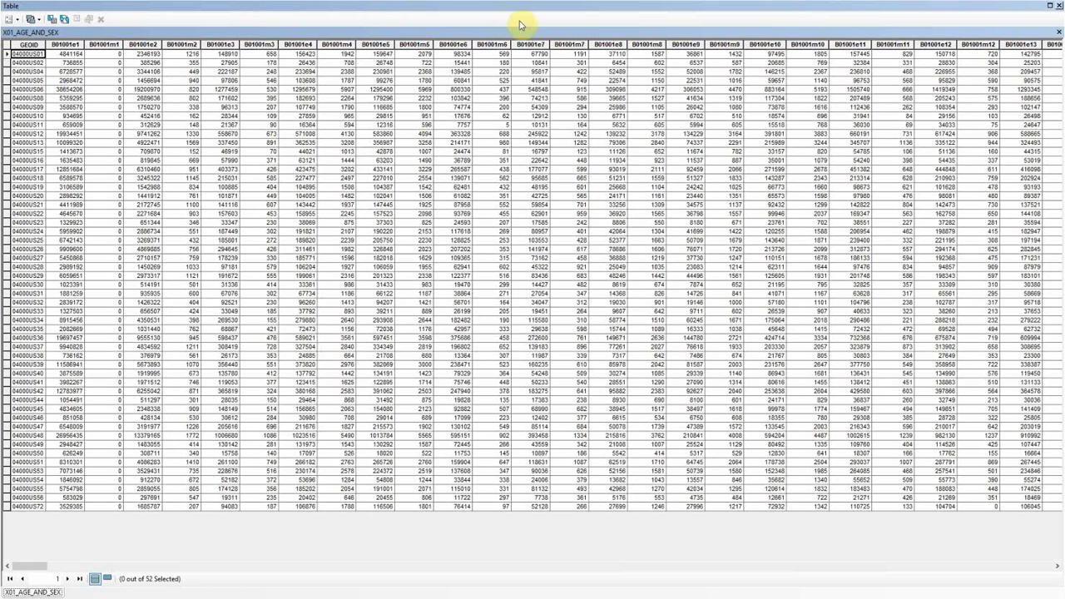
# Examine the coded data columns and the widened GEOID column of the X01_AGE_AND_SEX table, and close it
pyautogui.moveTo(531, 44); pyautogui.dragTo(870, 28)
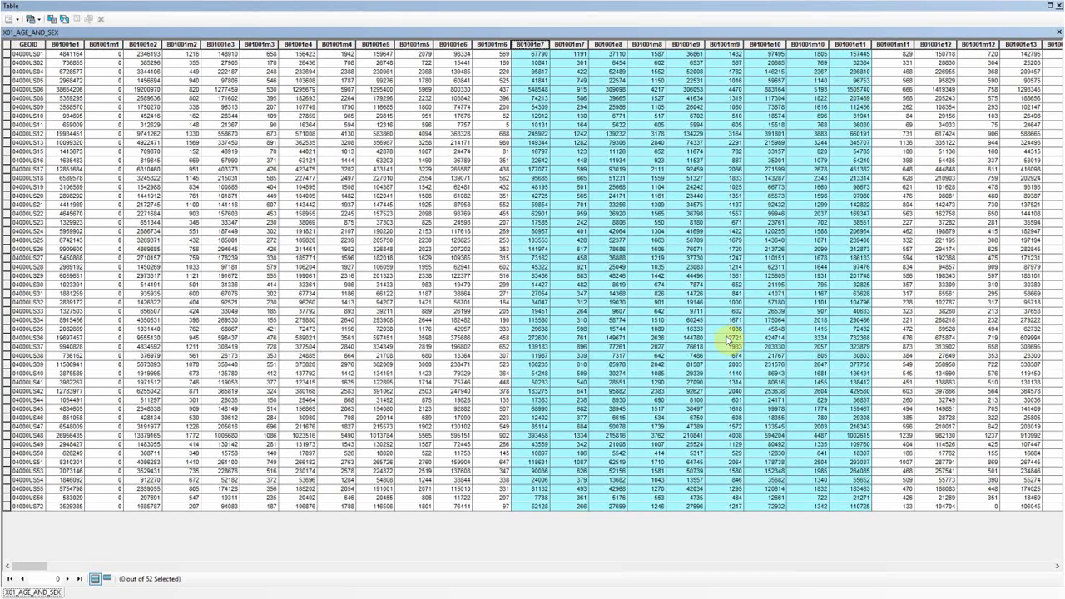
pyautogui.click(45, 44)
pyautogui.moveTo(55, 44); pyautogui.dragTo(76, 62)
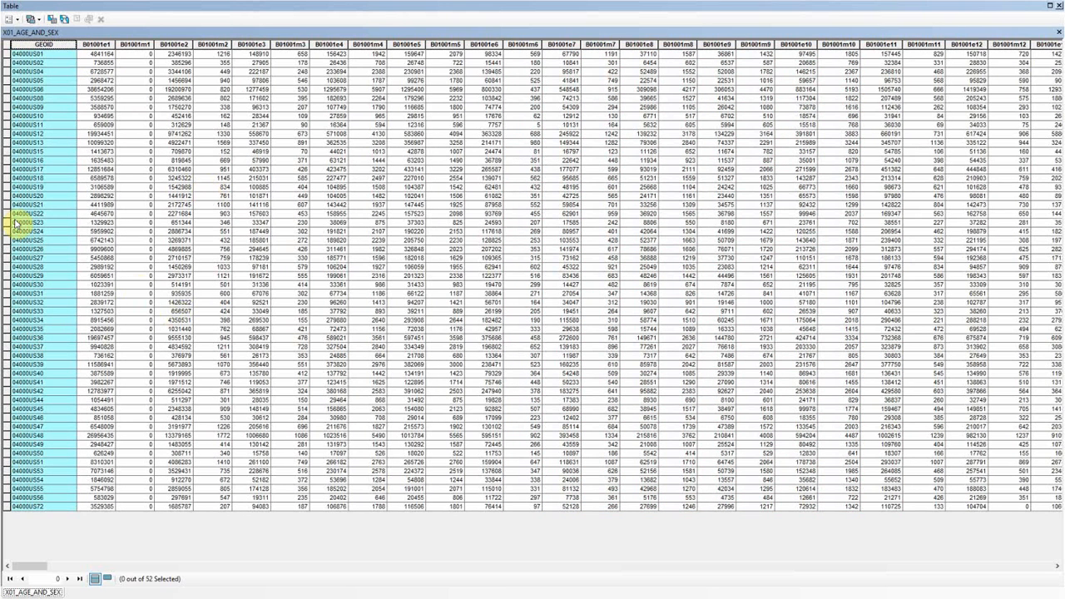
pyautogui.click(60, 107)
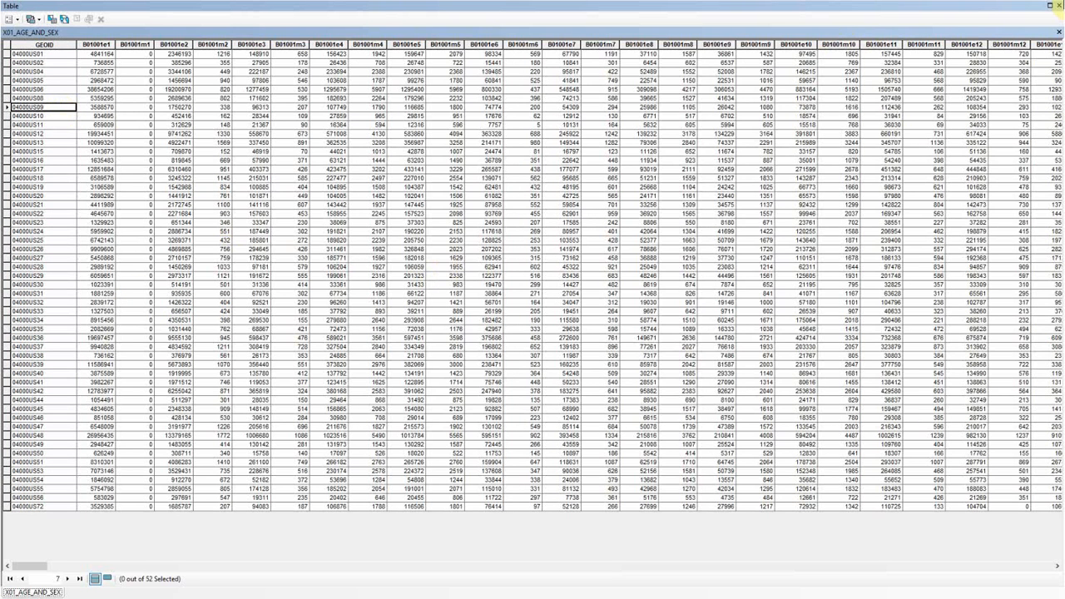
pyautogui.click(1059, 6)
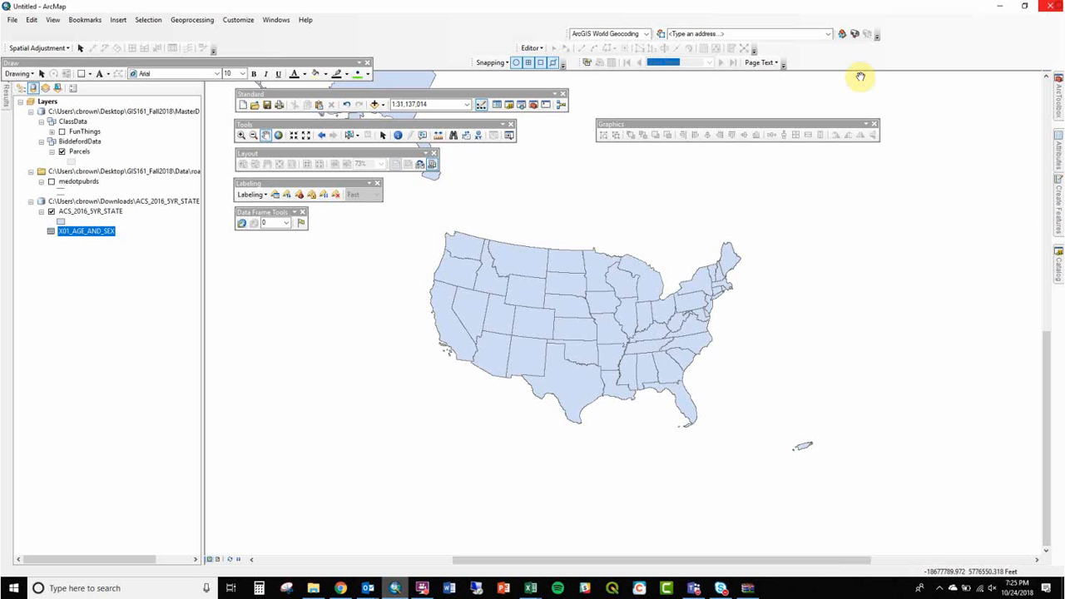
# Open the ACS_2016_5YR_STATE layer's attribute table and highlight the GEOID_Data field
pyautogui.rightClick(94, 215)
pyautogui.click(121, 241)
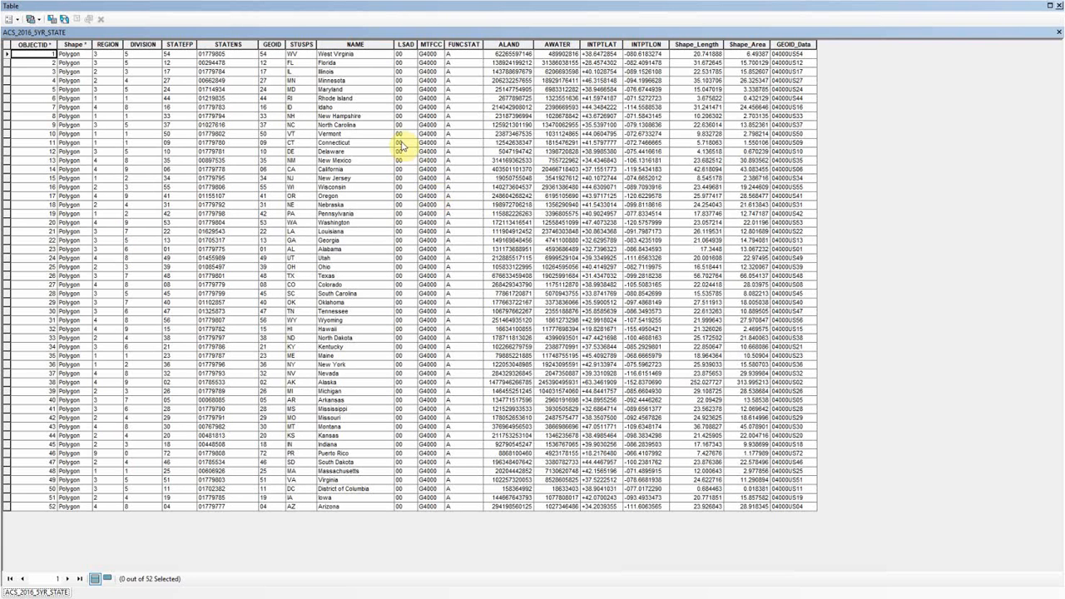
pyautogui.click(795, 46)
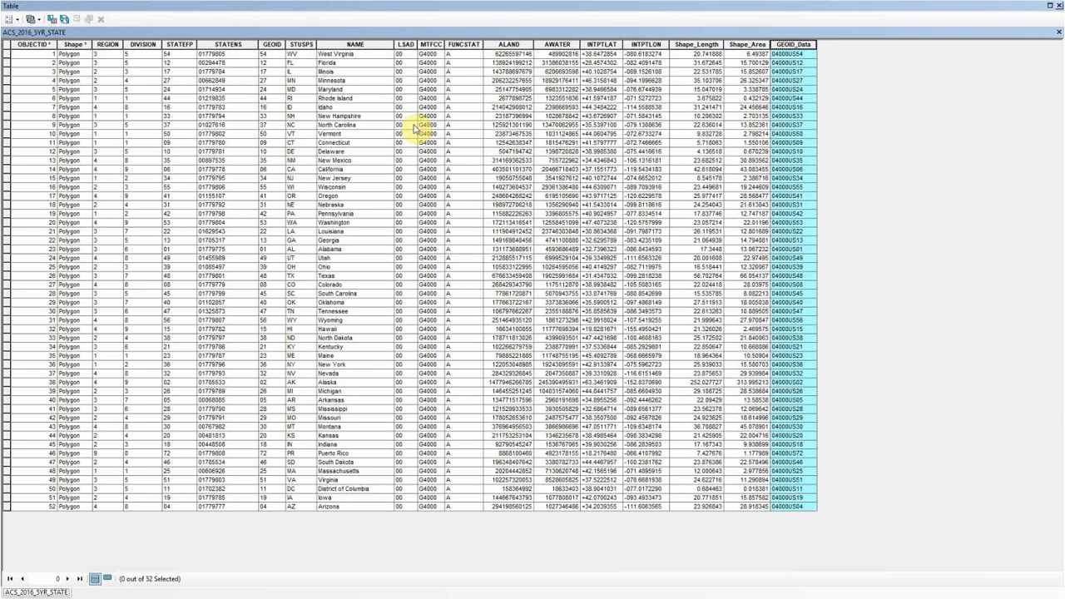
# Set up an attribute join on the state layer's GEOID_Data field with the X01_AGE_AND_SEX table
pyautogui.click(7, 19)
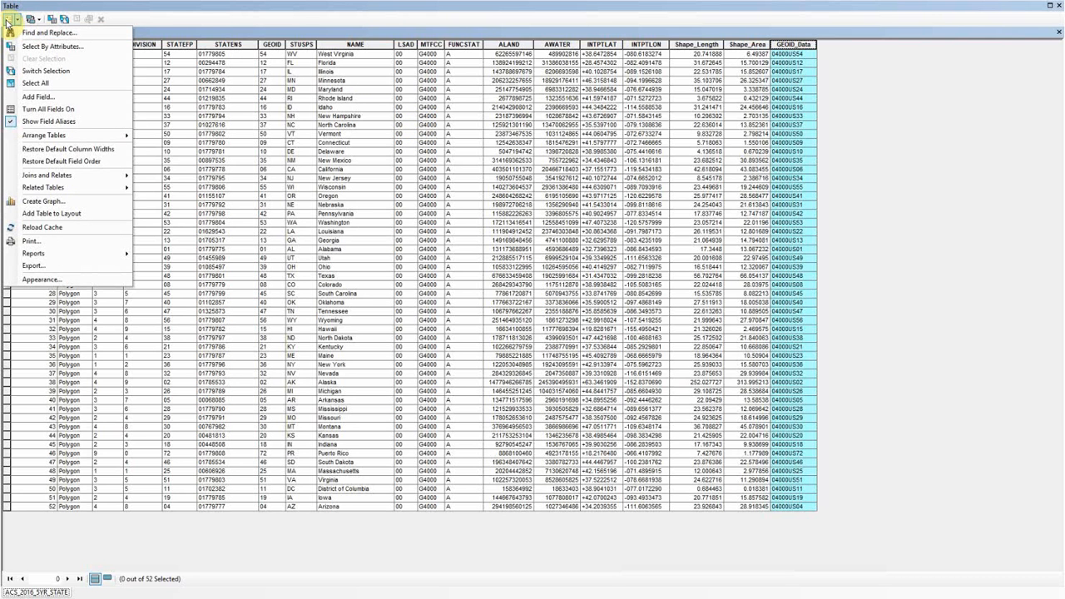
pyautogui.moveTo(58, 175)
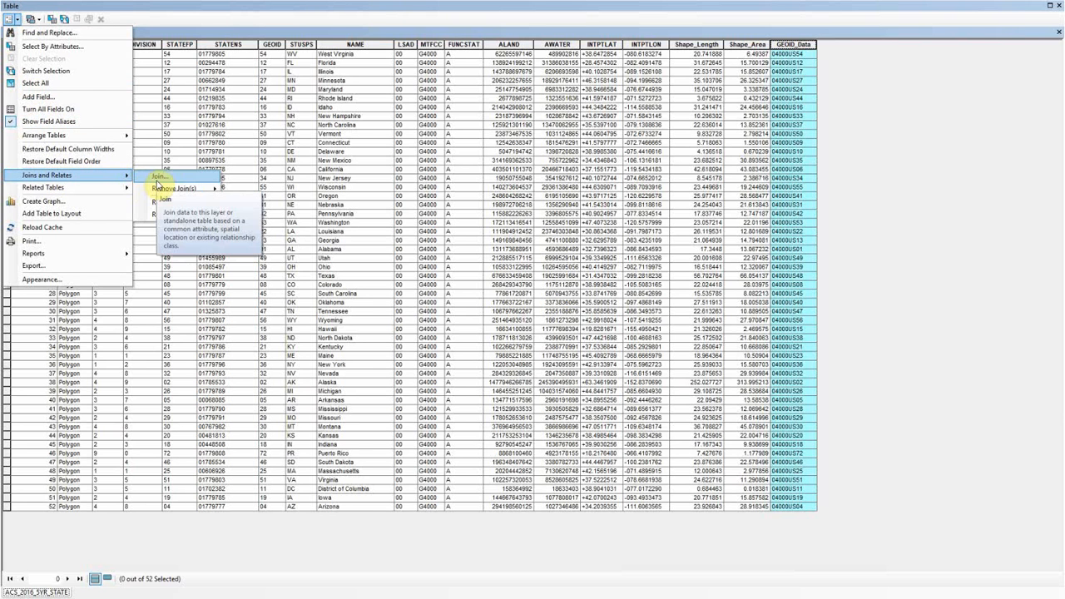
pyautogui.click(158, 179)
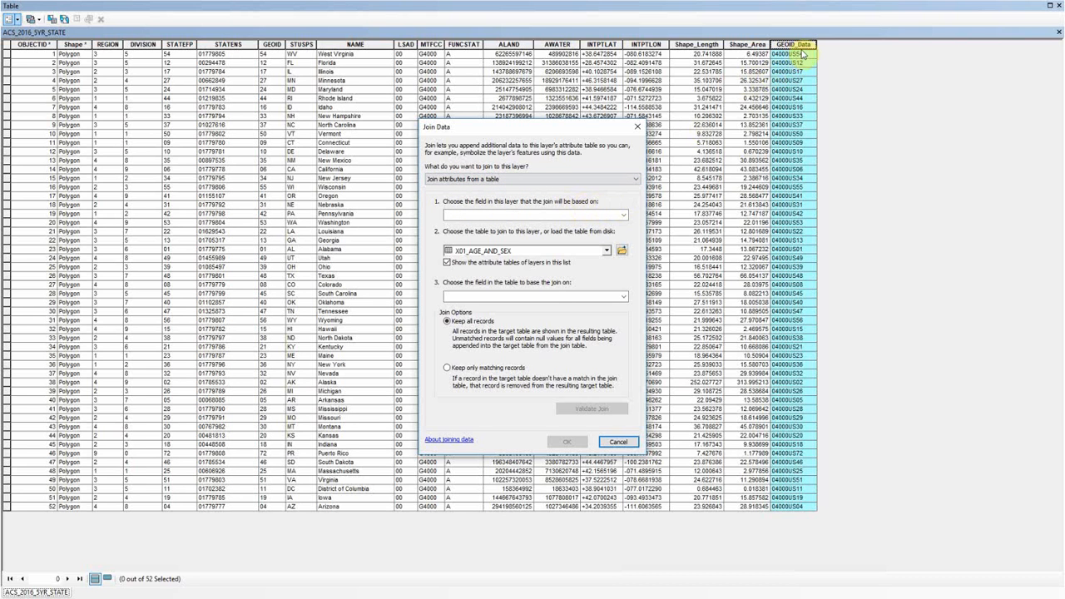
pyautogui.click(562, 215)
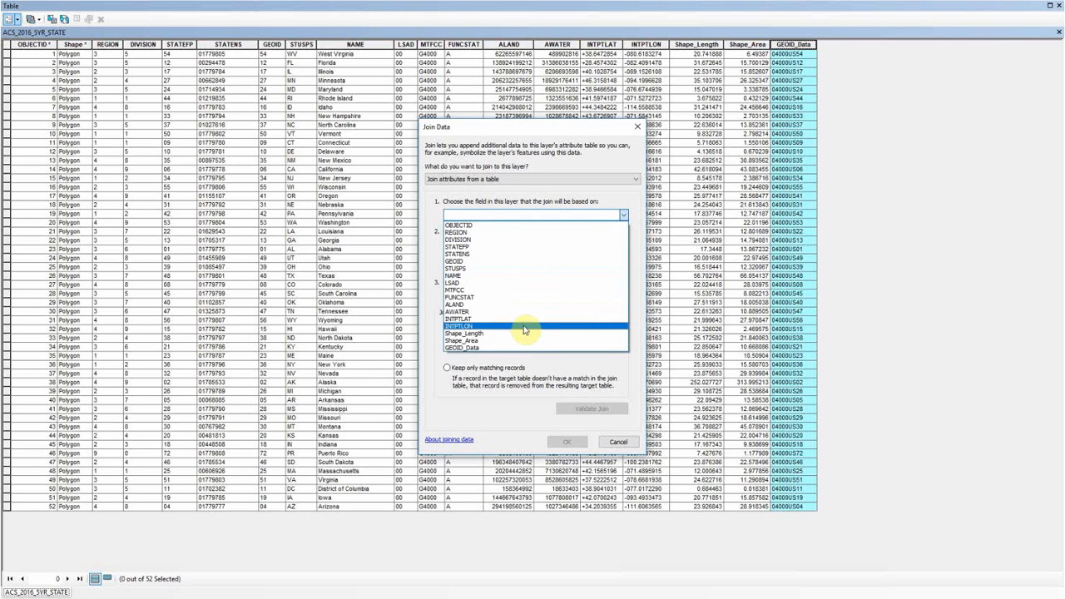
pyautogui.click(520, 348)
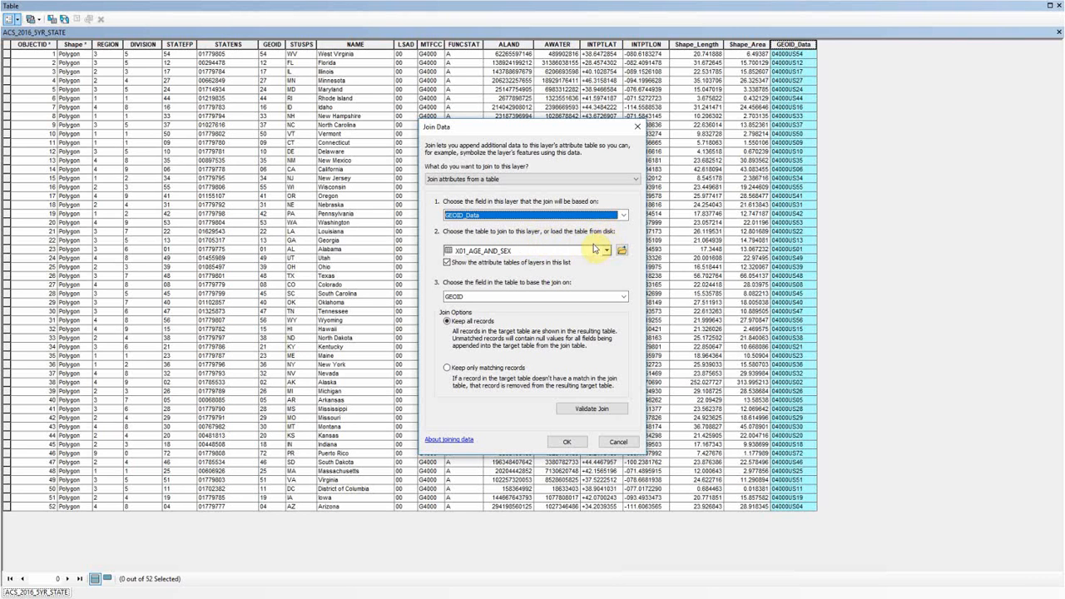
pyautogui.click(546, 252)
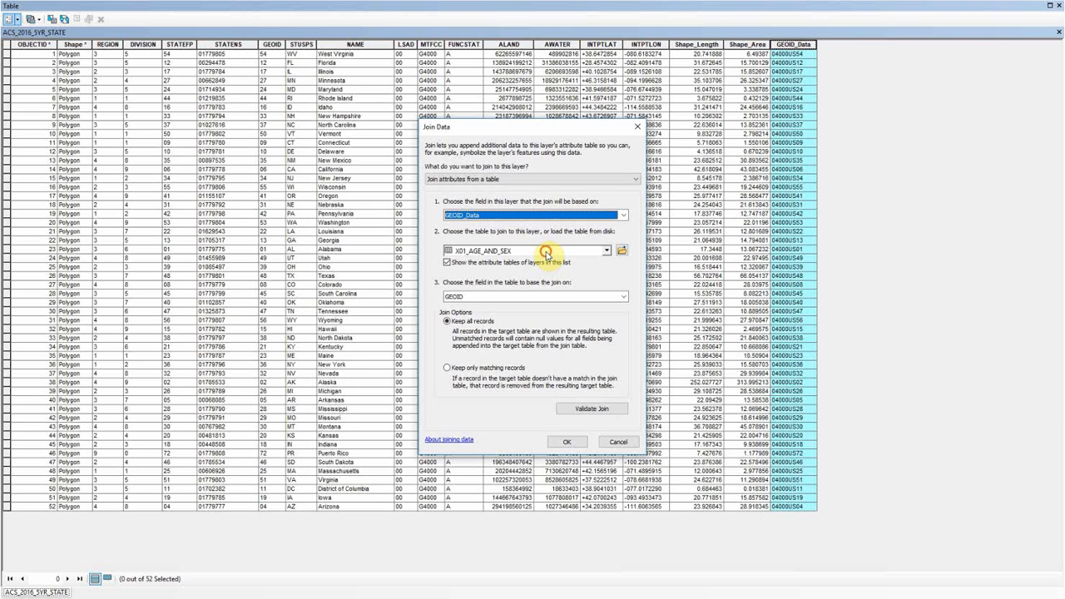
pyautogui.click(546, 252)
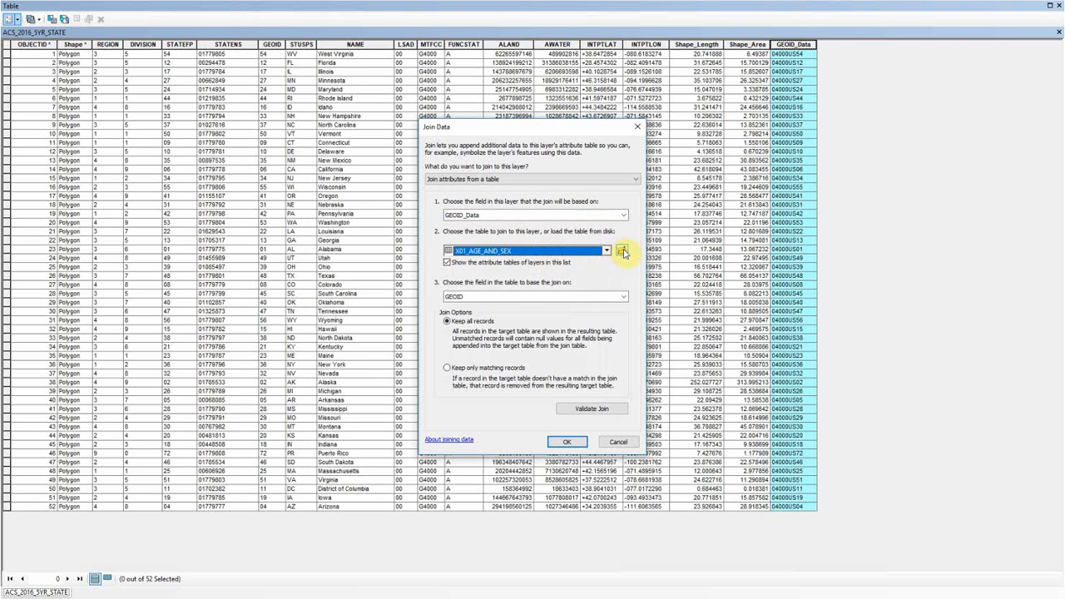
# Validate the join between the state layer's GEOID_Data field and the GEOID field of X01_AGE_AND_SEX
pyautogui.click(621, 250)
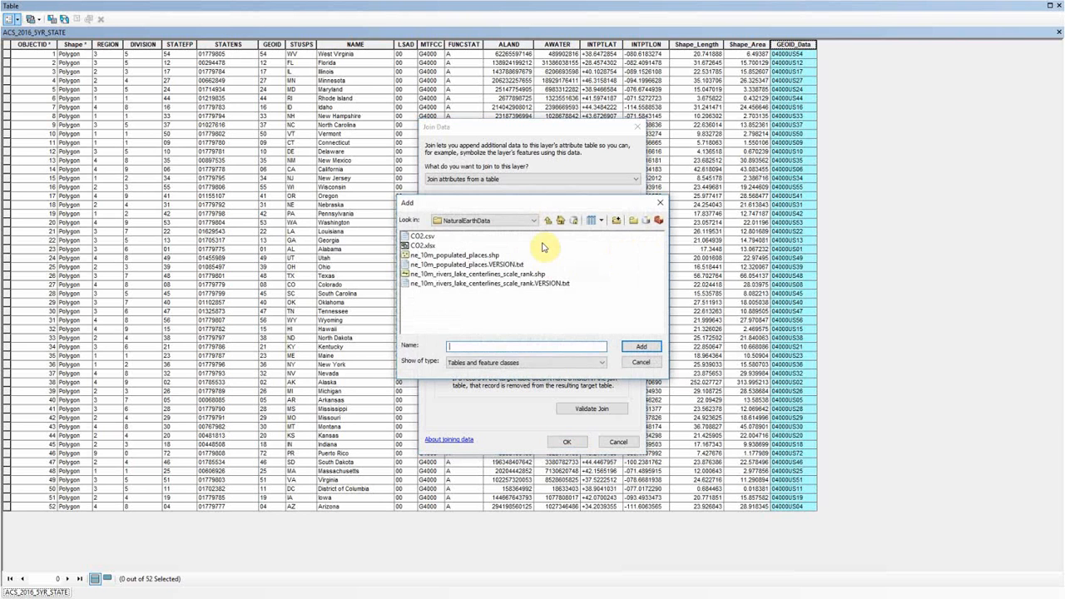
pyautogui.click(658, 205)
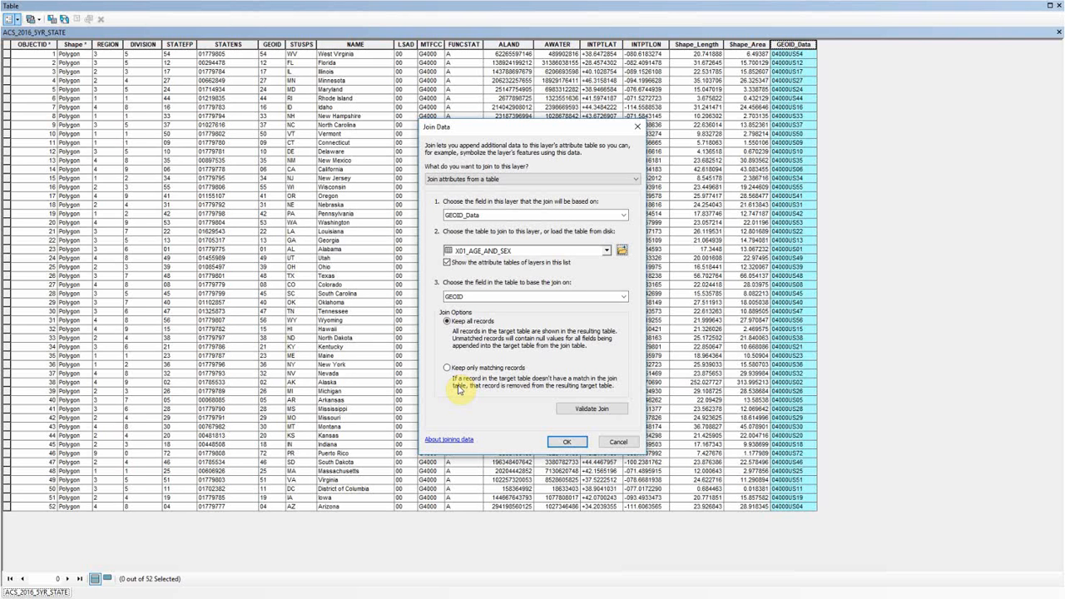
pyautogui.click(597, 411)
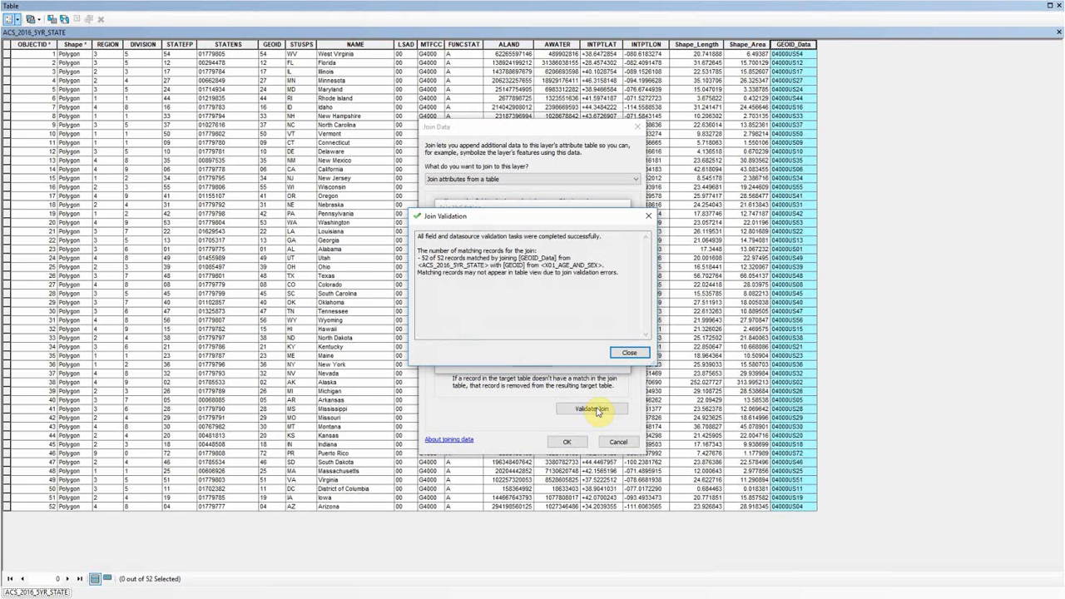
# Review the matching-records line of the join validation report and apply the join to the state layer
pyautogui.moveTo(421, 258); pyautogui.dragTo(446, 258)
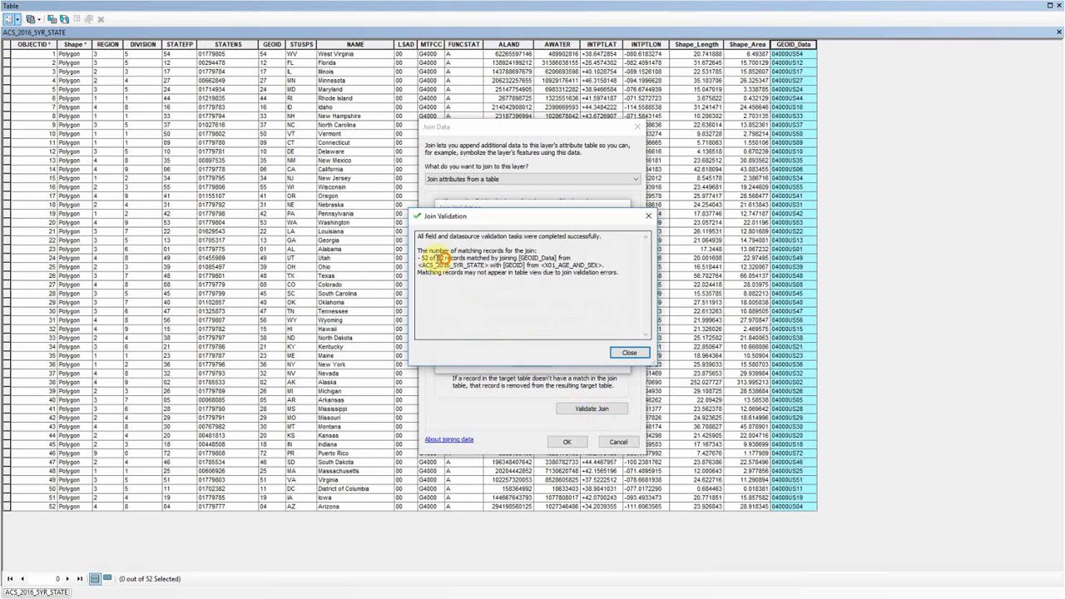
pyautogui.click(449, 259)
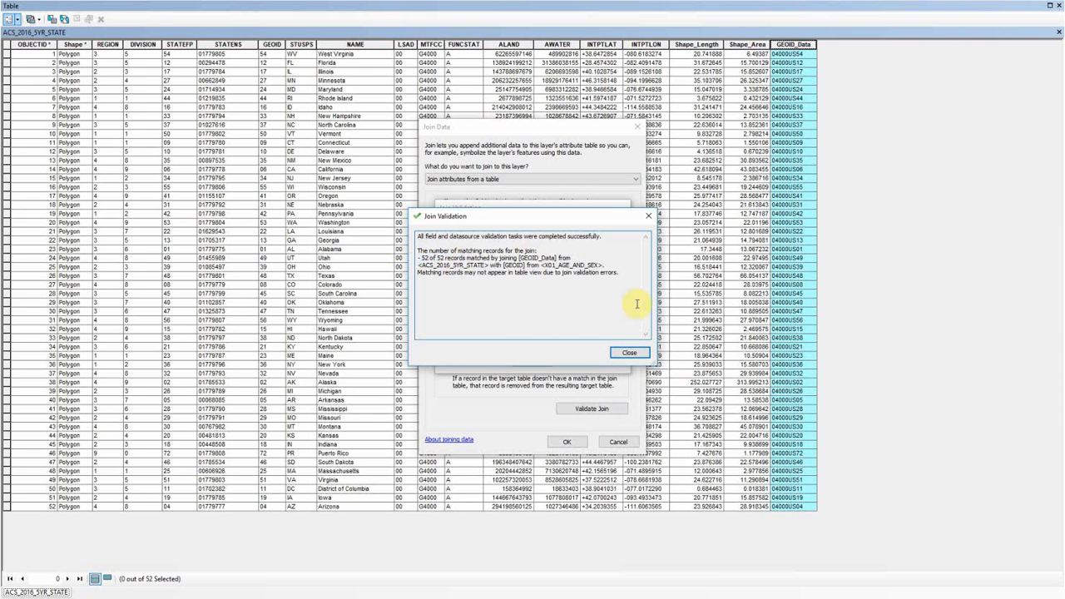
pyautogui.click(629, 353)
pyautogui.click(578, 442)
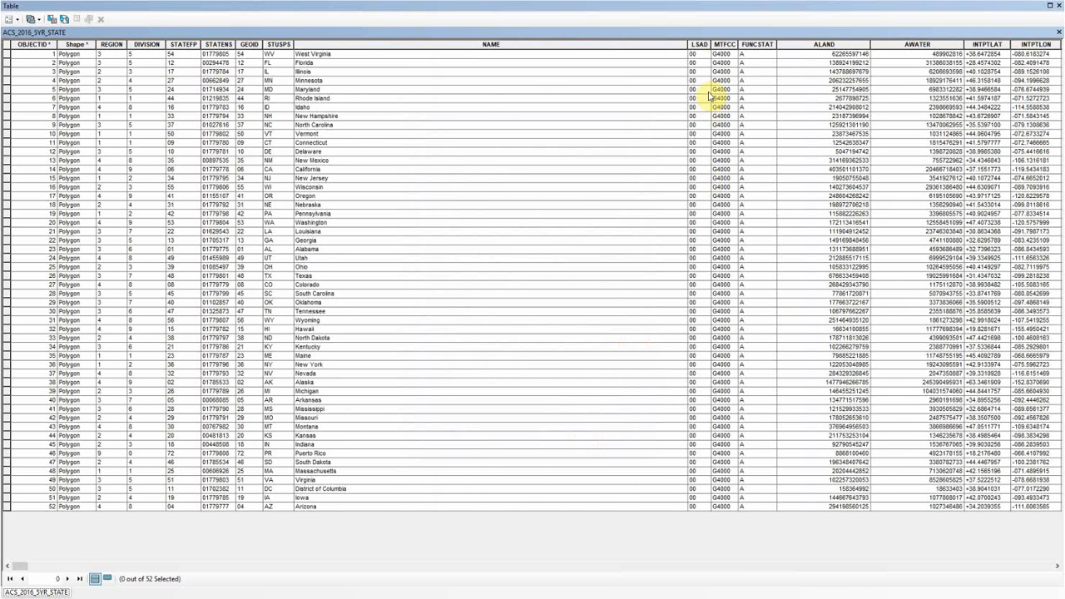
# Narrow the NAME column, examine the joined census columns across the state layer's attribute table, and close the table
pyautogui.moveTo(683, 42); pyautogui.dragTo(345, 45)
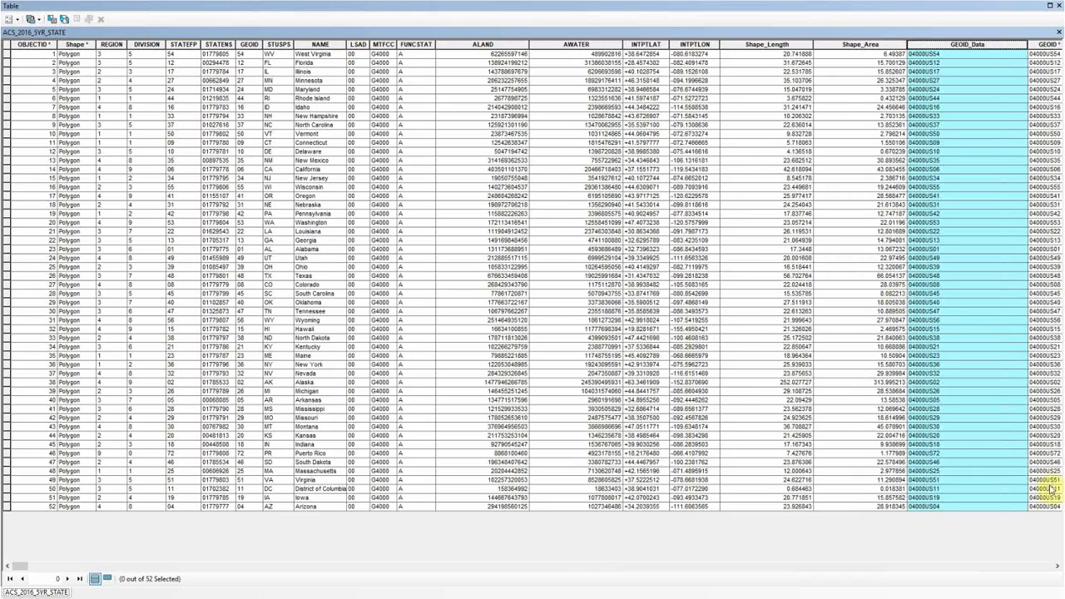
pyautogui.click(1015, 568)
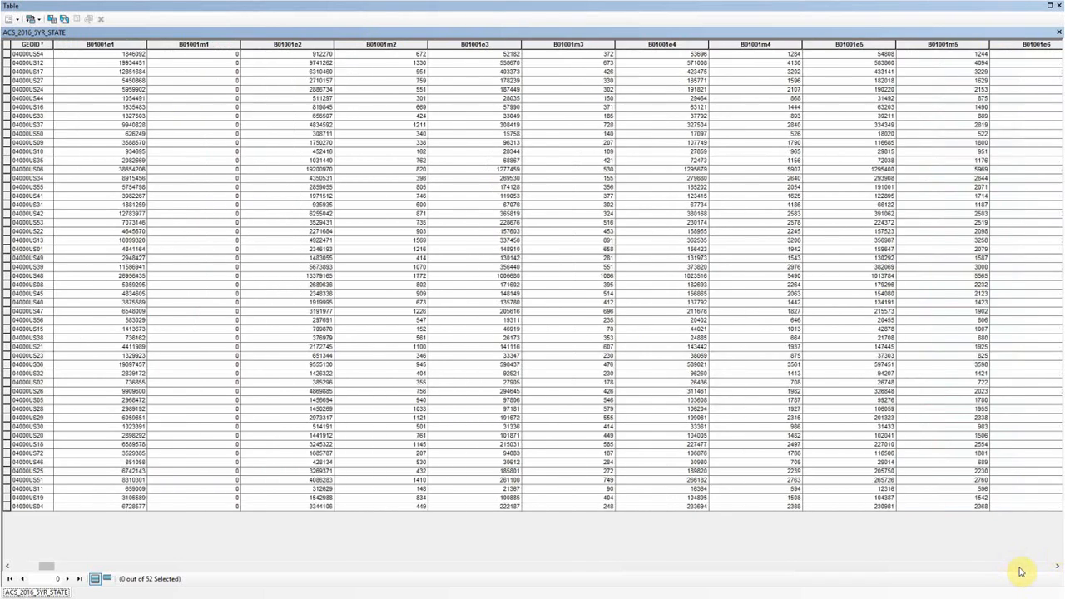
pyautogui.click(1016, 567)
pyautogui.click(1018, 568)
pyautogui.click(1020, 571)
pyautogui.click(1020, 571)
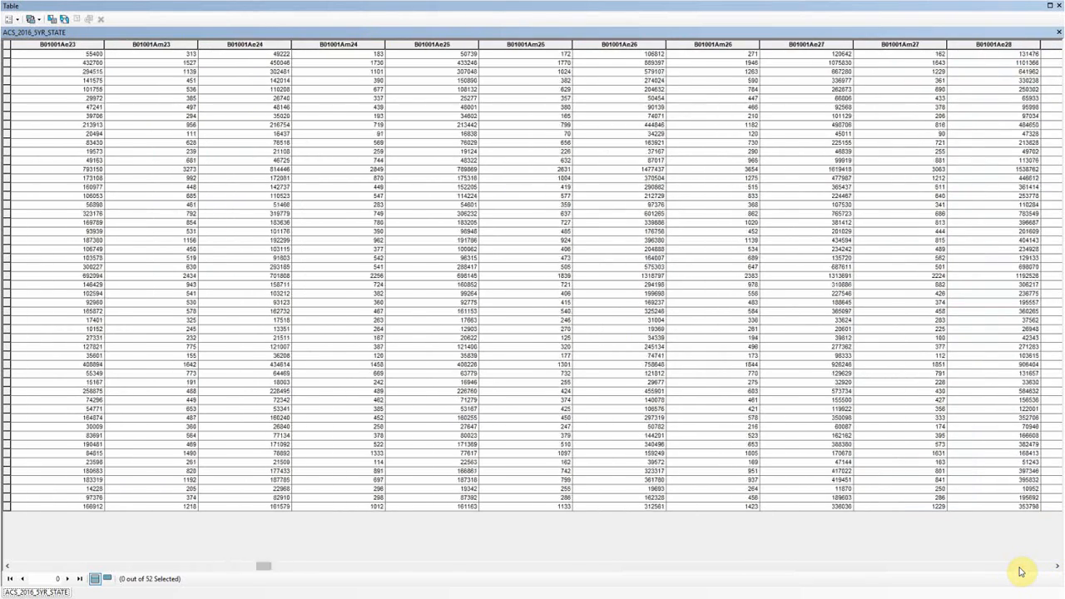
pyautogui.click(1020, 570)
pyautogui.click(1020, 571)
pyautogui.click(1020, 571)
pyautogui.click(1020, 571)
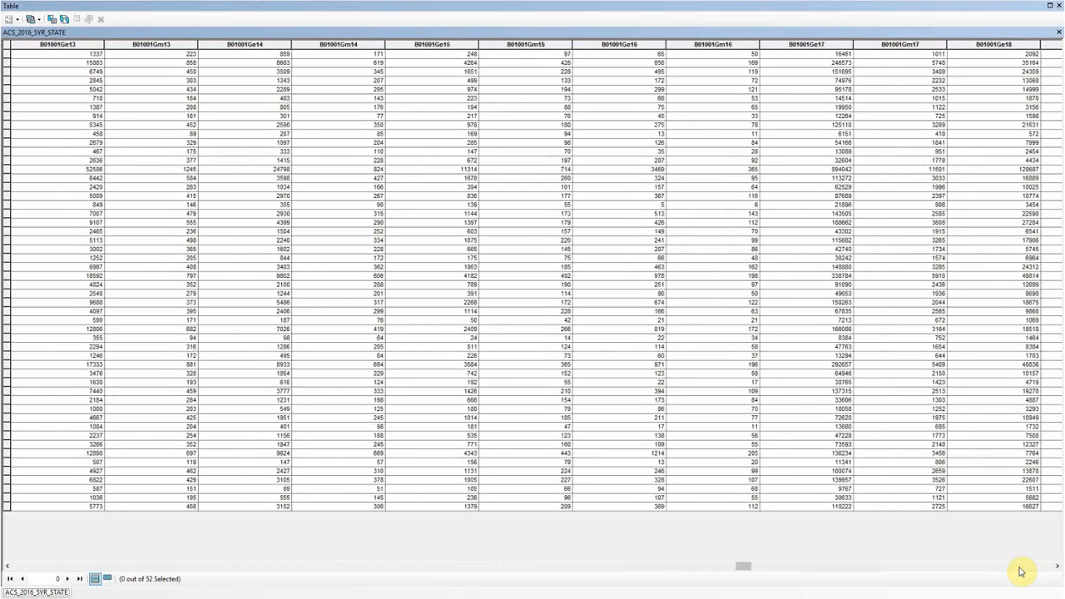
pyautogui.click(1020, 571)
pyautogui.click(1020, 571)
pyautogui.click(1020, 571)
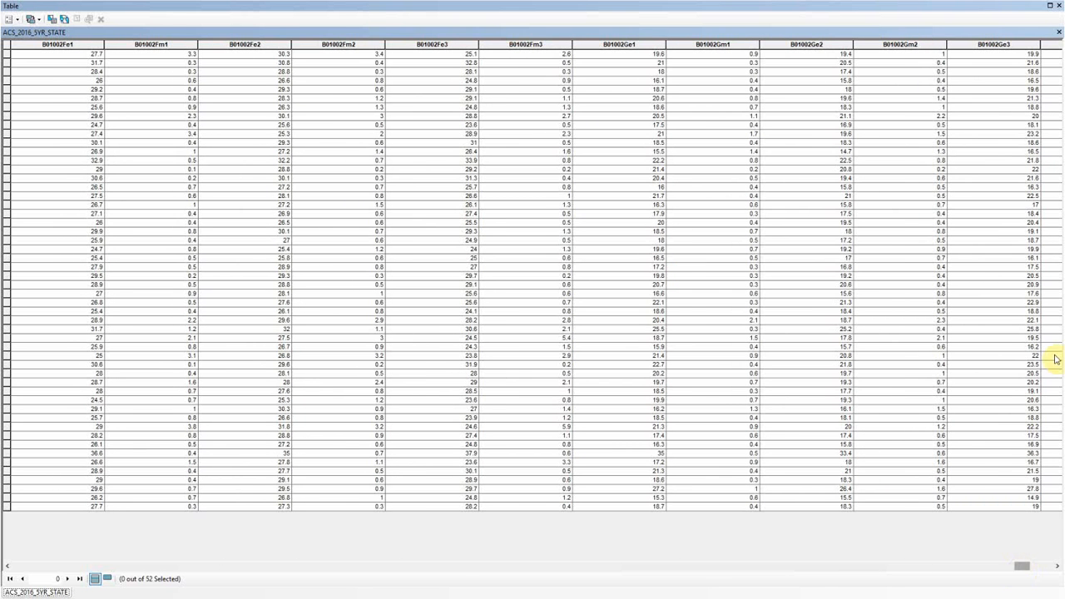
pyautogui.click(1058, 5)
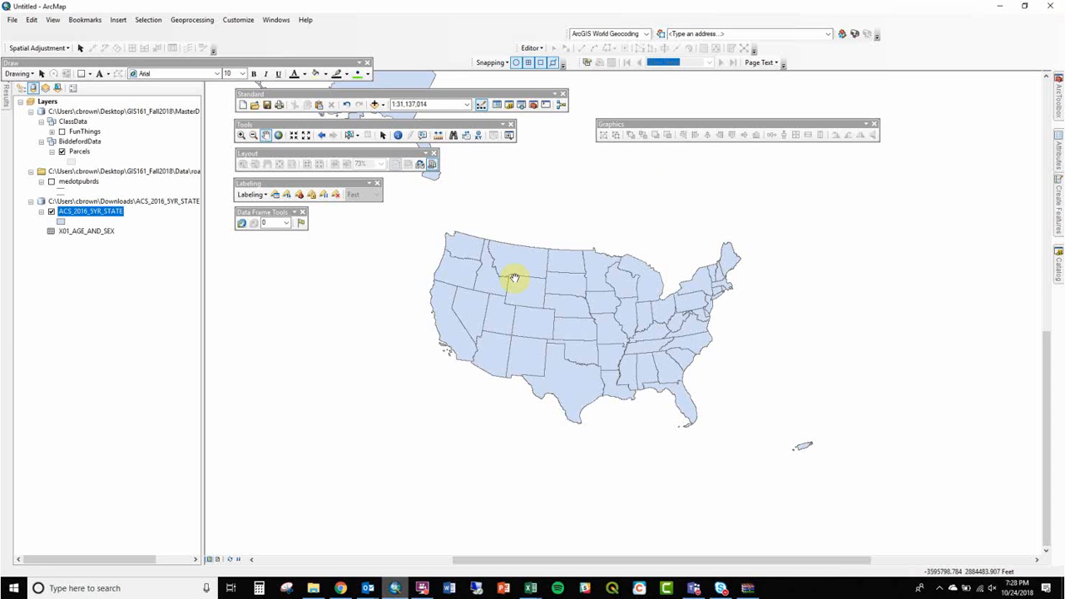
# Switch to Chrome and open the State Metadata text file from the census TIGER data page's documentation list
pyautogui.click(341, 590)
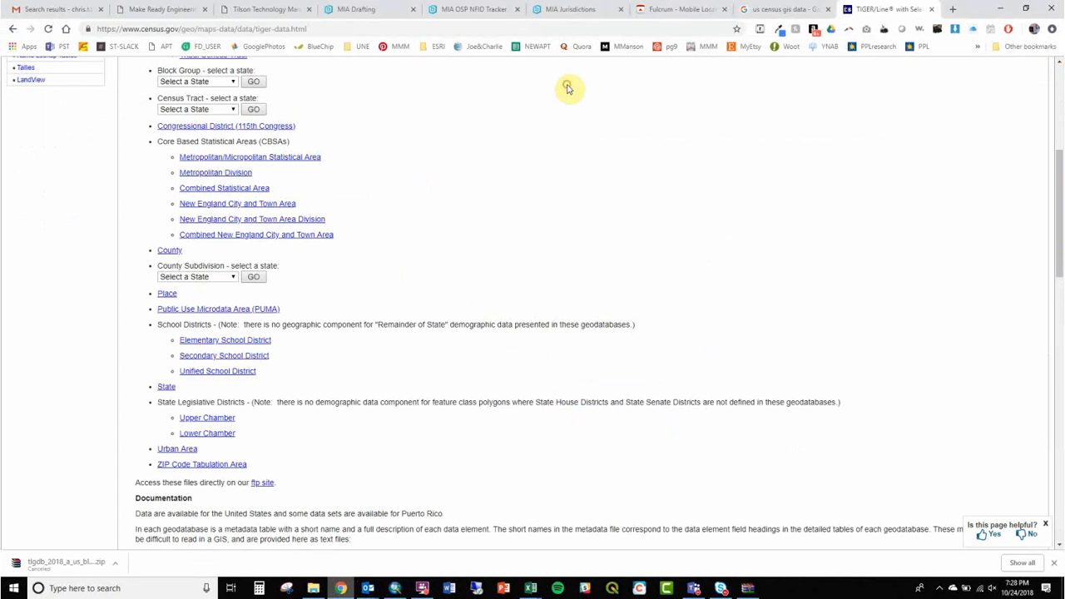
pyautogui.scroll(-5, 566, 88)
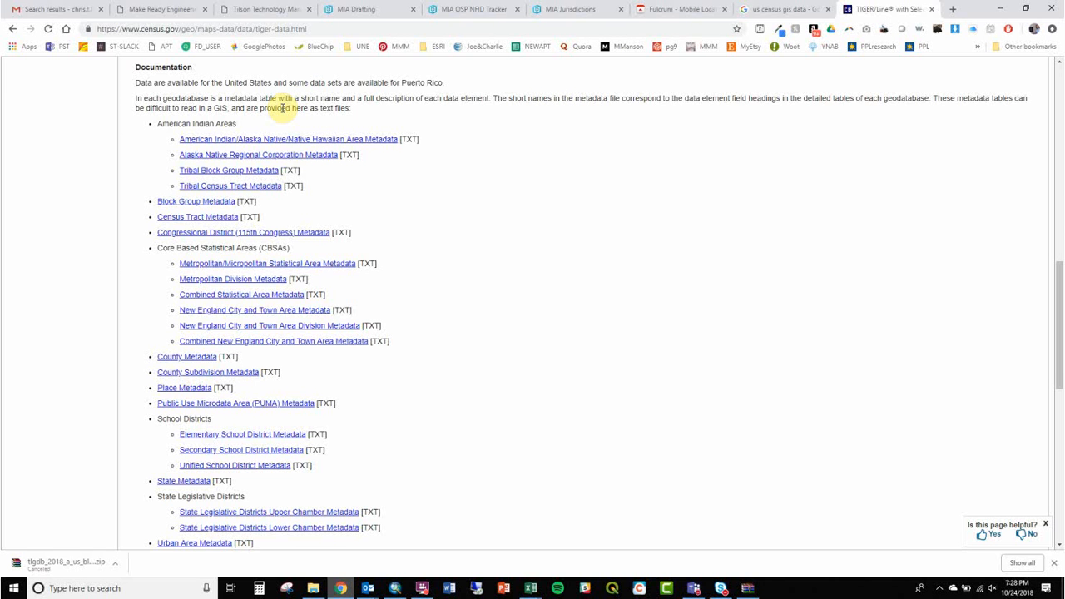
pyautogui.scroll(-5, 332, 194)
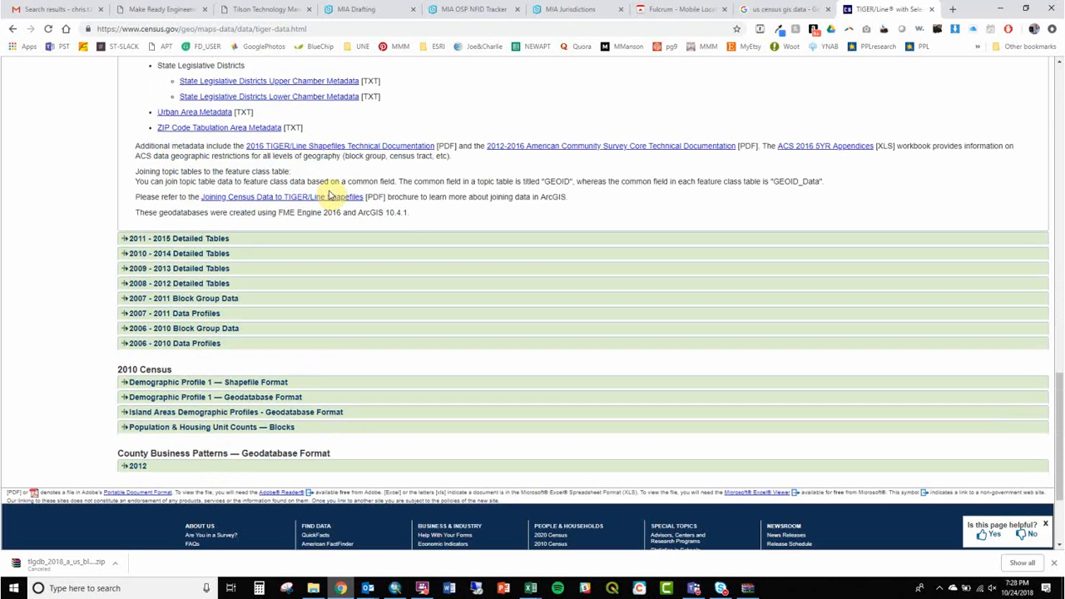
pyautogui.scroll(4, 330, 195)
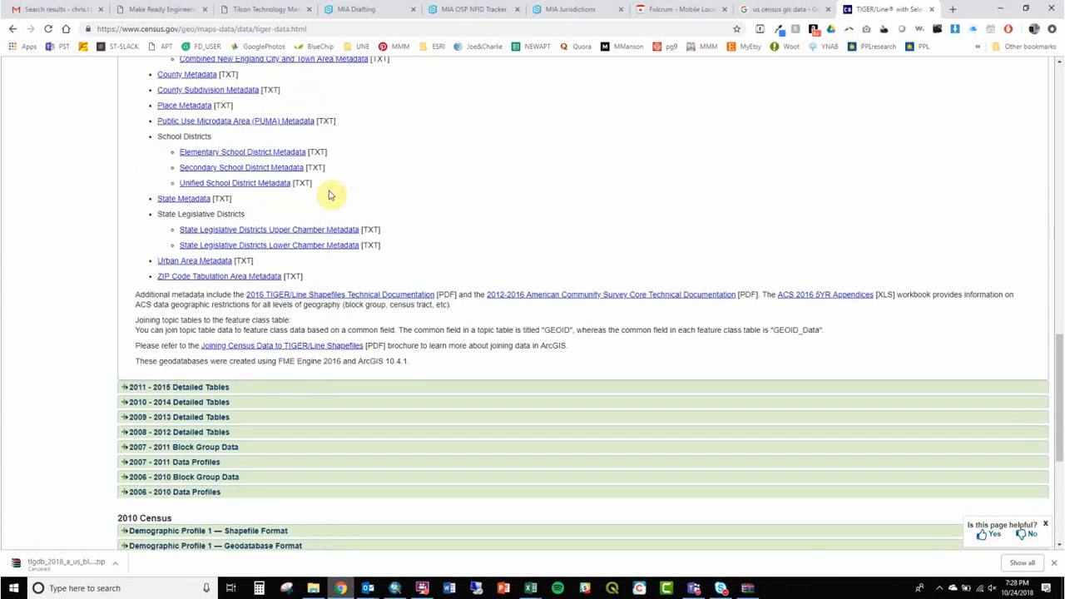
pyautogui.scroll(1, 329, 195)
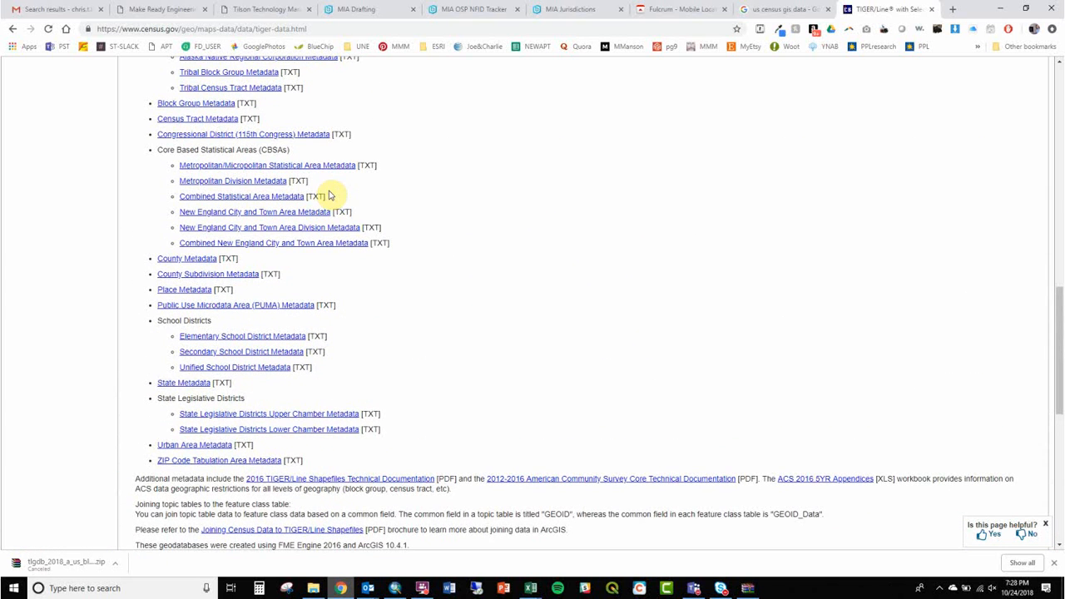
pyautogui.click(180, 385)
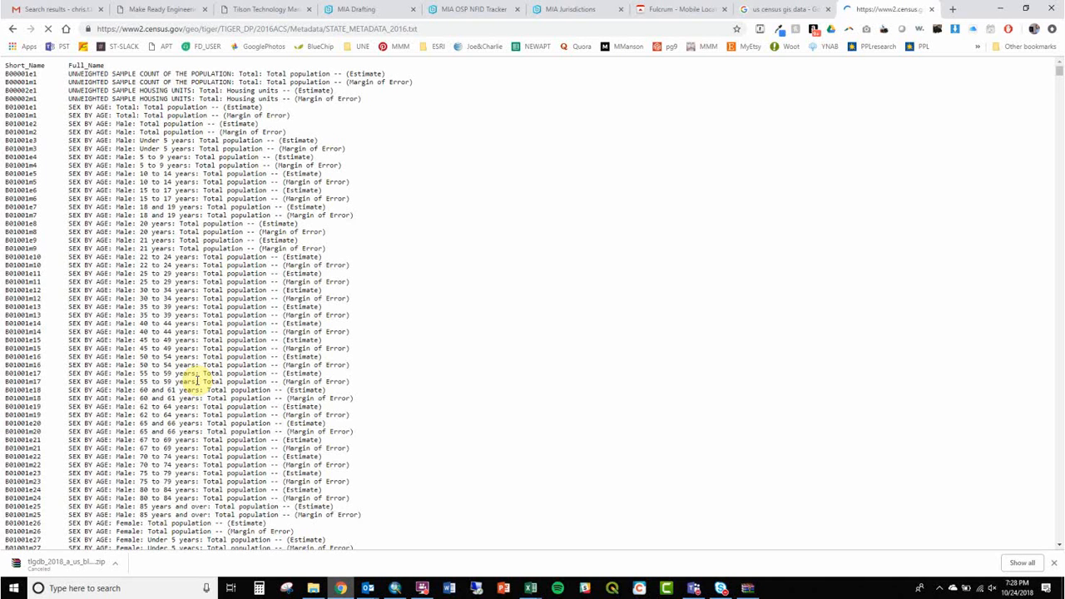
# Examine the short field codes and their full names in the state metadata file, highlighting the description of B06001PRe47
pyautogui.scroll(-20, 197, 381)
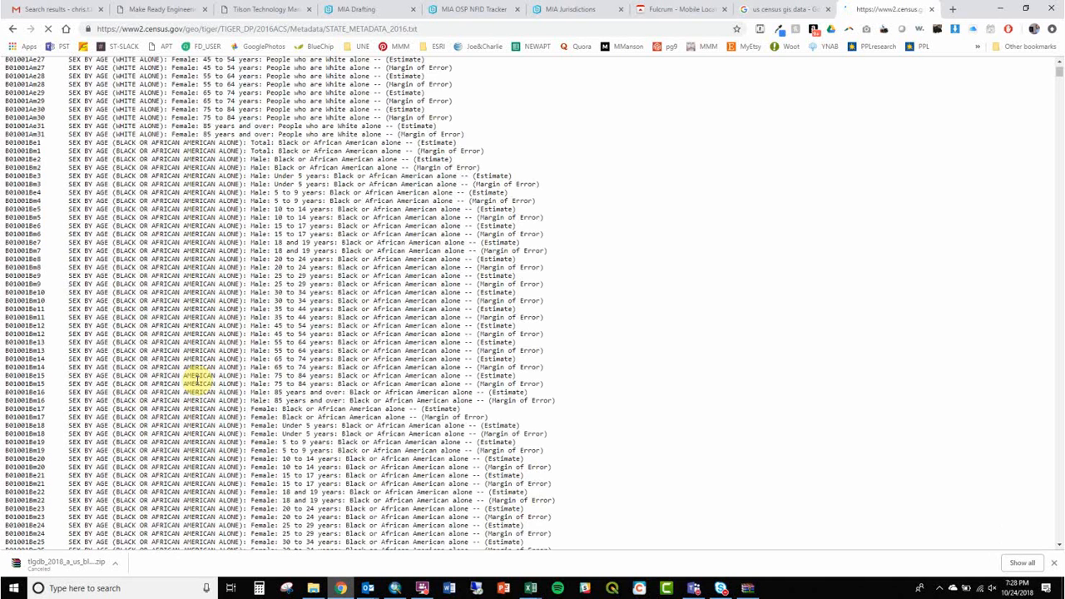
pyautogui.scroll(-20, 197, 381)
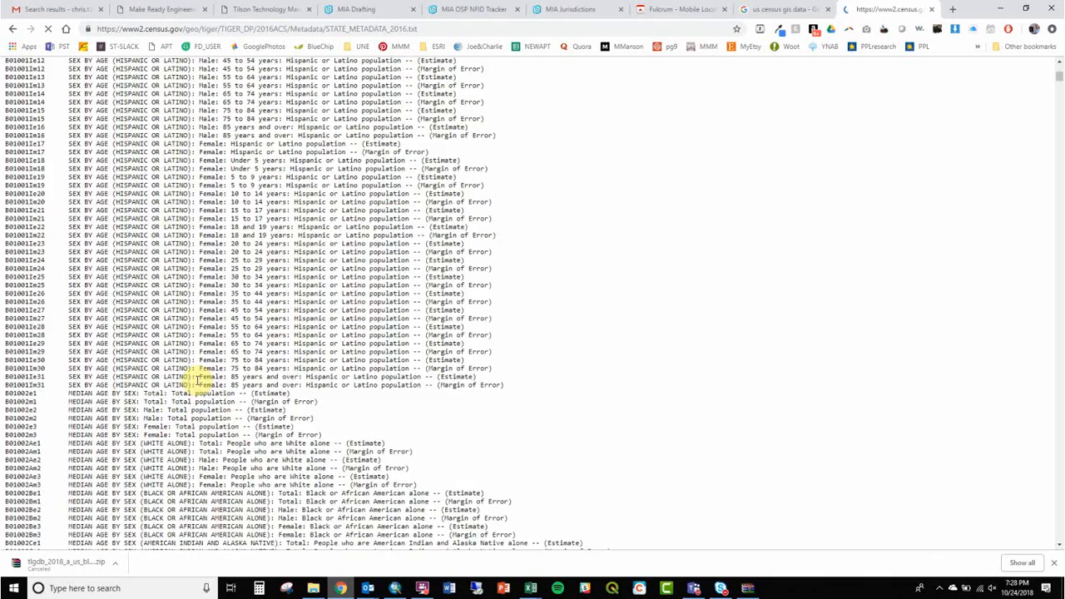
pyautogui.scroll(-15, 197, 381)
pyautogui.scroll(-20, 198, 381)
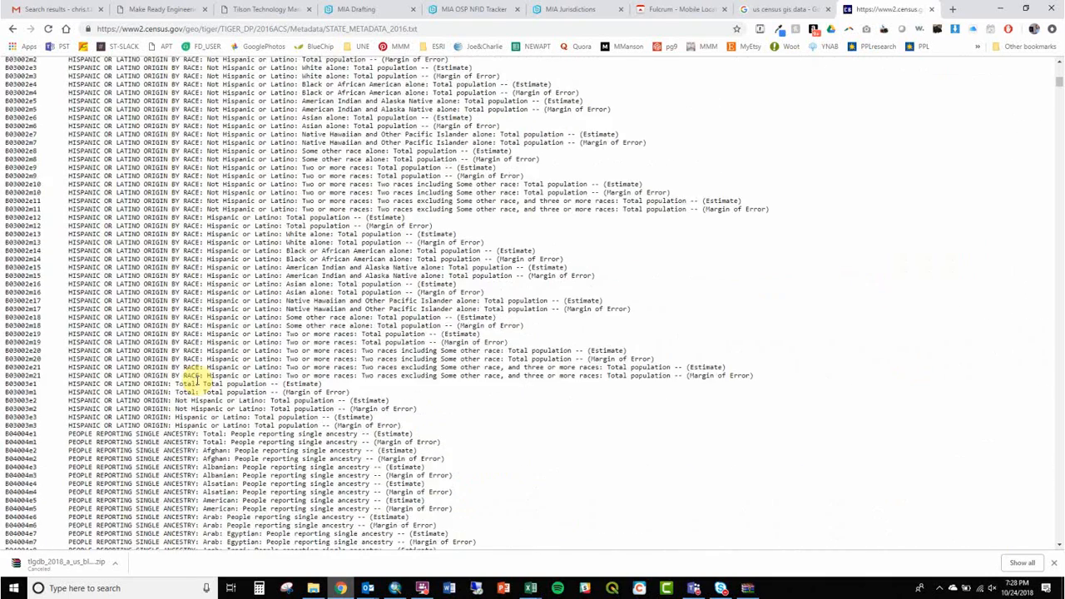
pyautogui.scroll(-10, 197, 381)
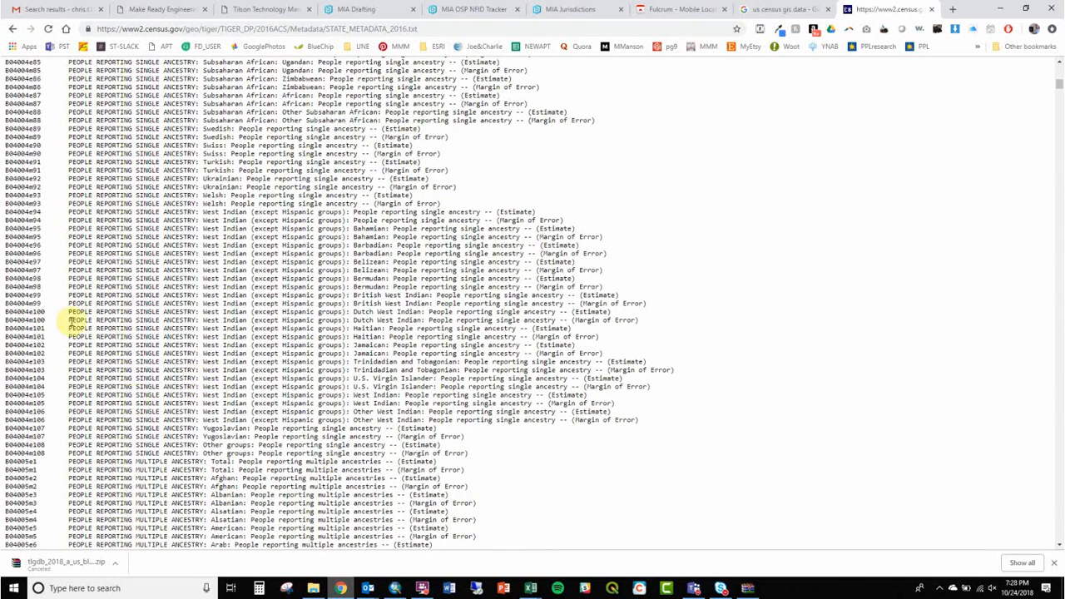
pyautogui.scroll(-20, 101, 308)
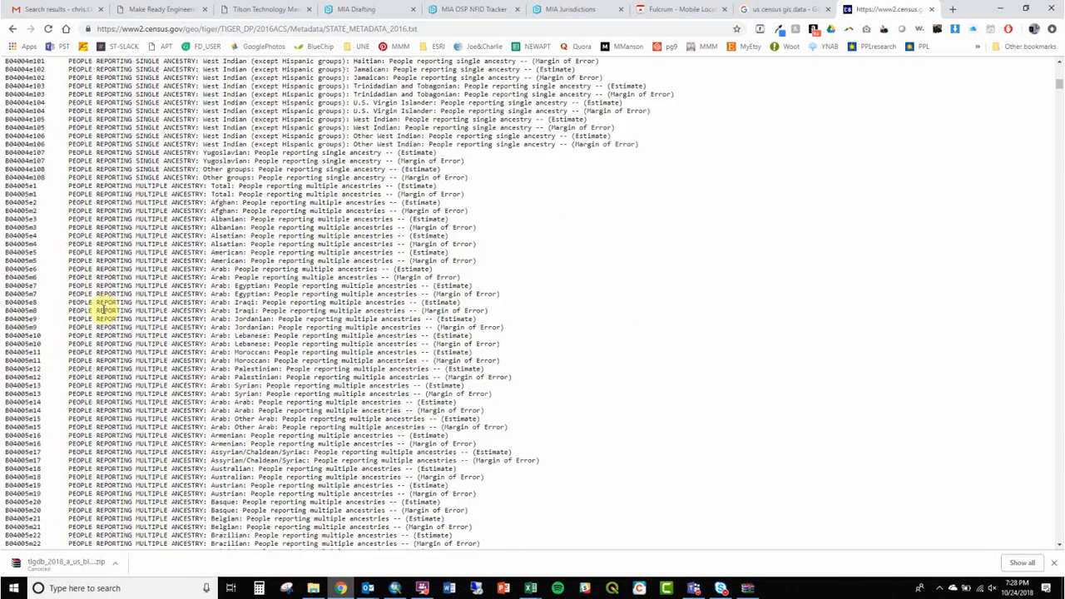
pyautogui.scroll(-20, 102, 308)
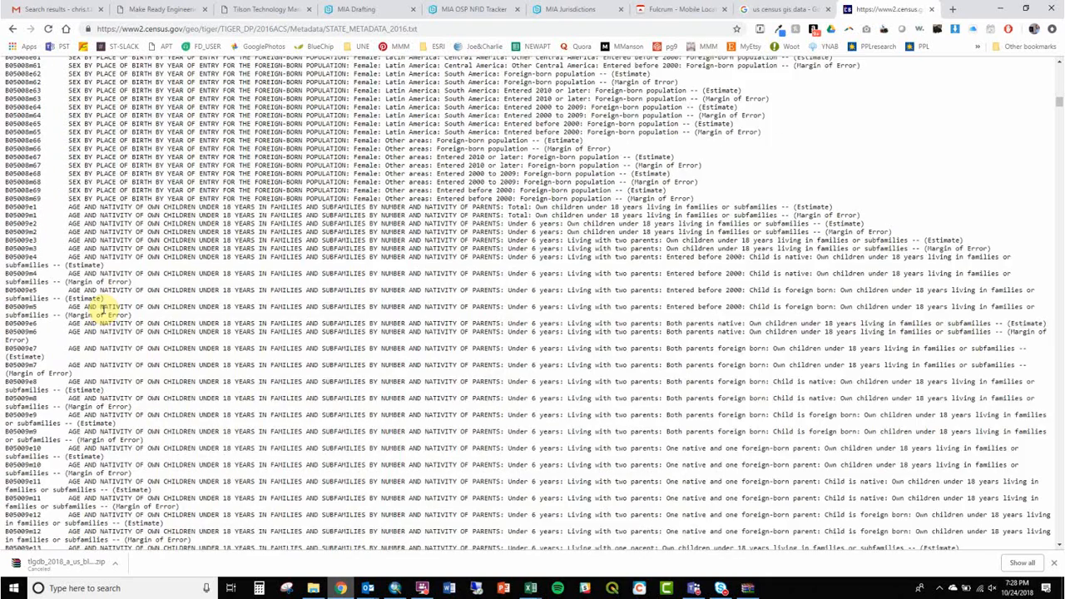
pyautogui.scroll(-20, 102, 308)
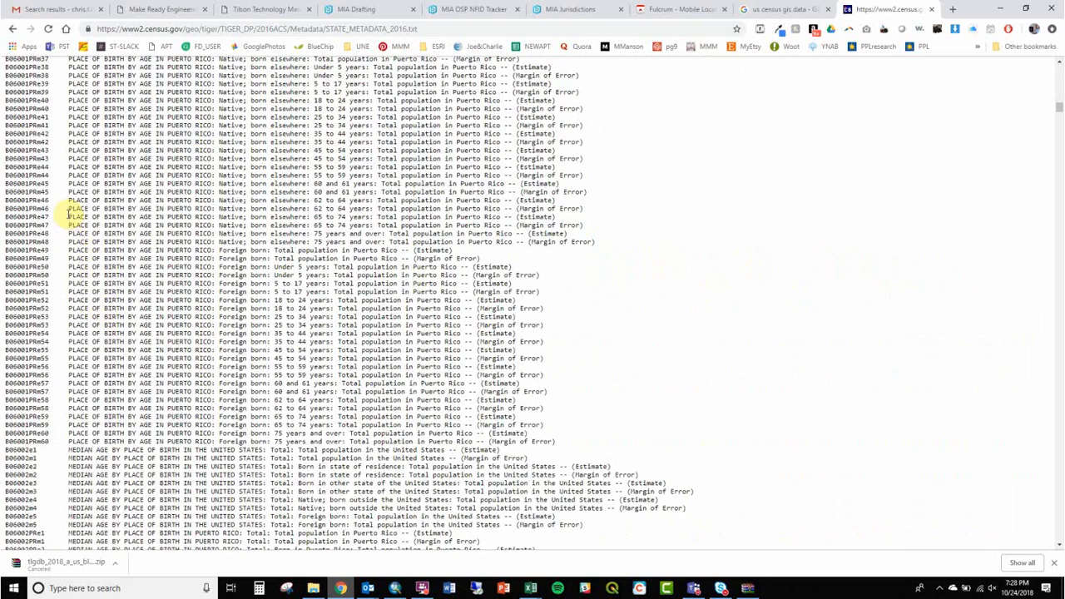
pyautogui.moveTo(70, 216); pyautogui.dragTo(571, 219)
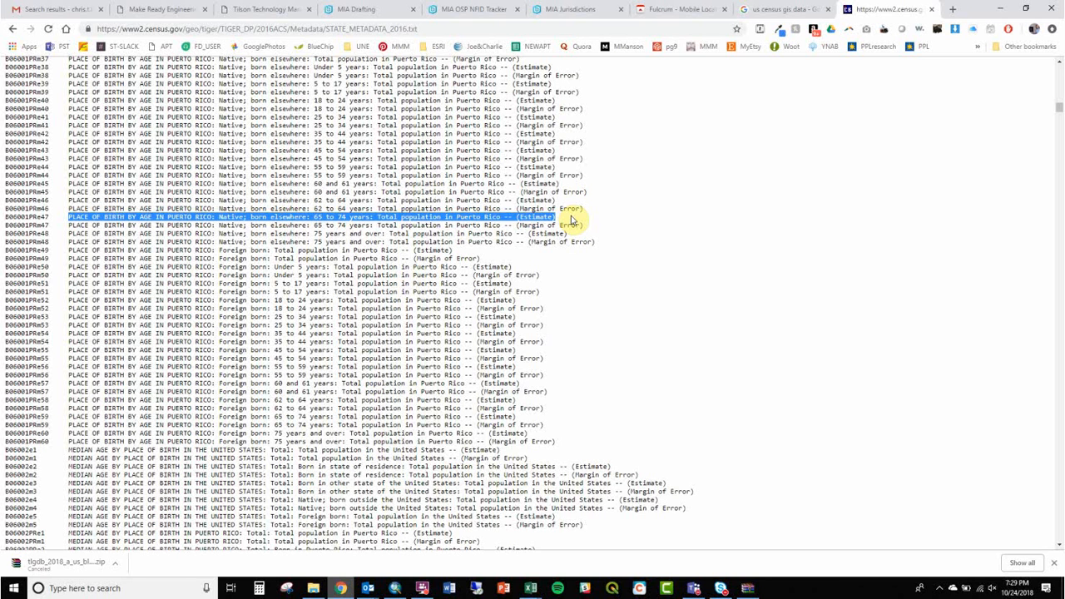
pyautogui.click(54, 221)
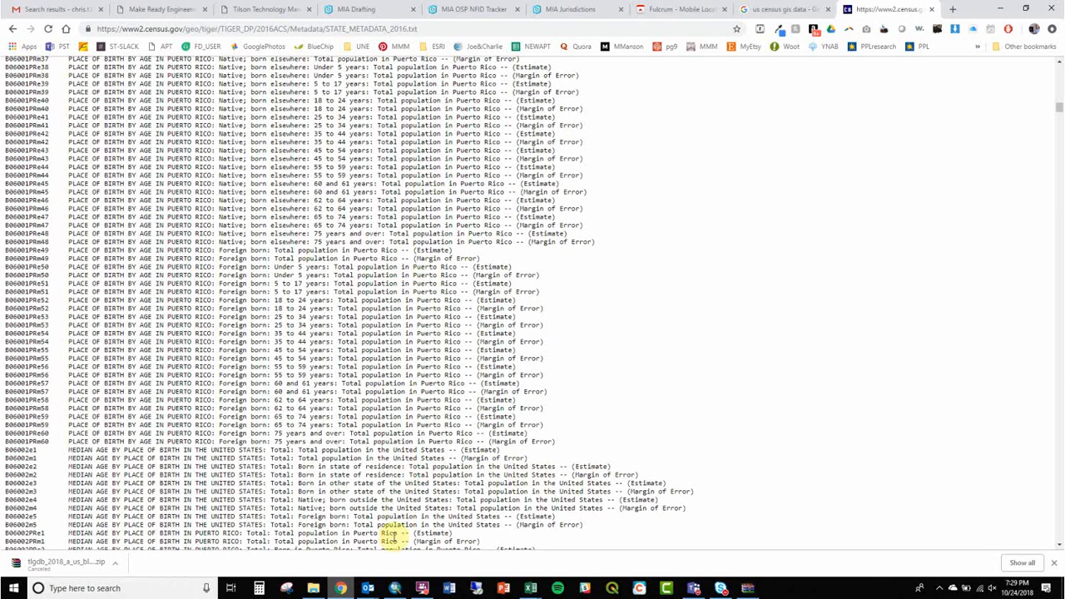
# Switch to ArcMap and turn off the visibility of all fields in the ACS_2016_5YR_STATE layer's properties
pyautogui.click(398, 590)
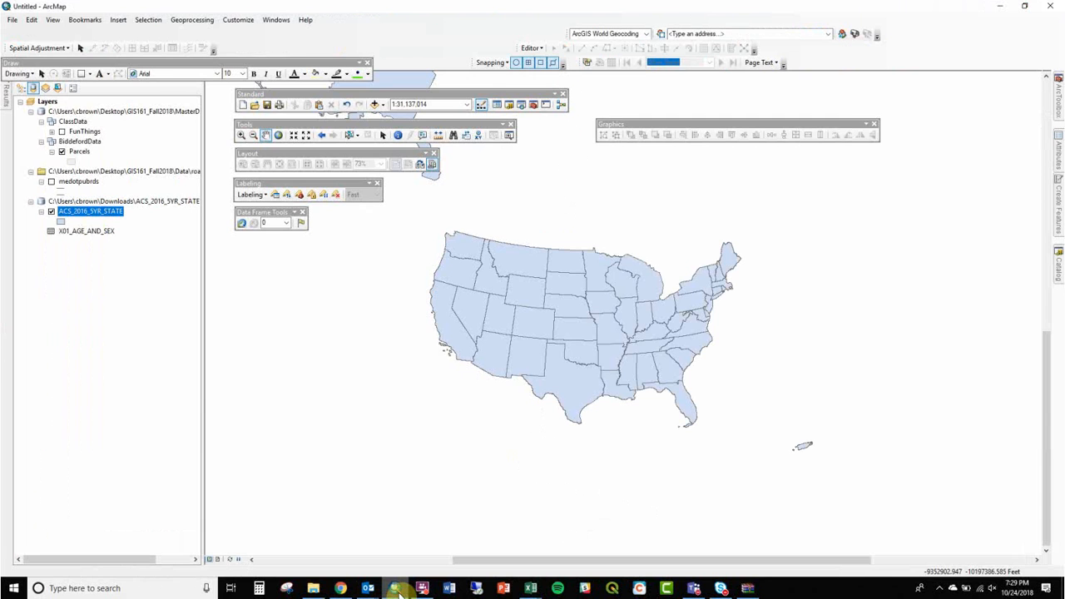
pyautogui.doubleClick(109, 212)
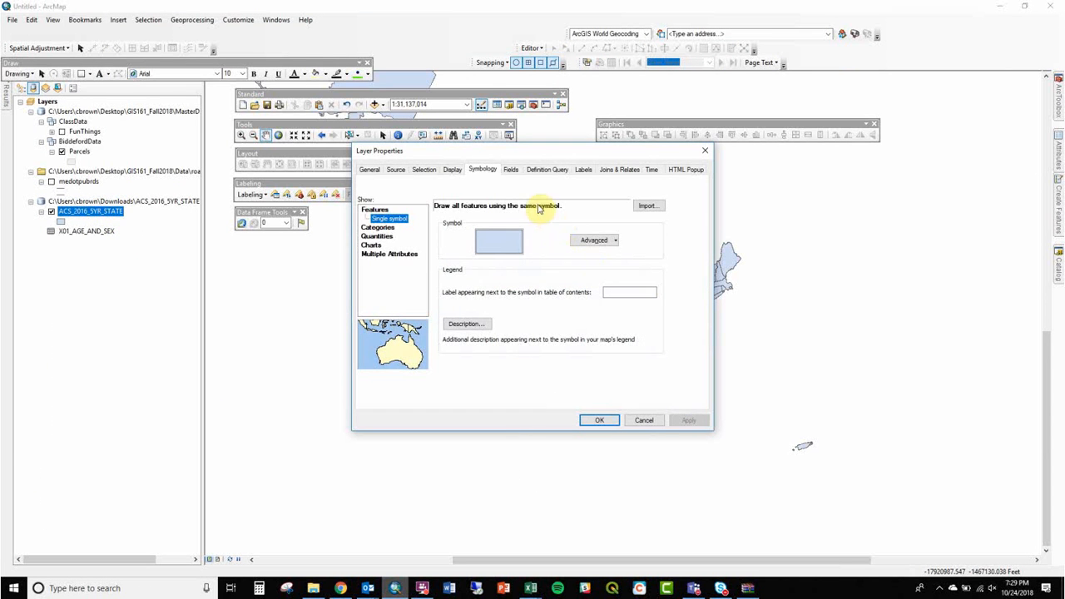
pyautogui.click(511, 170)
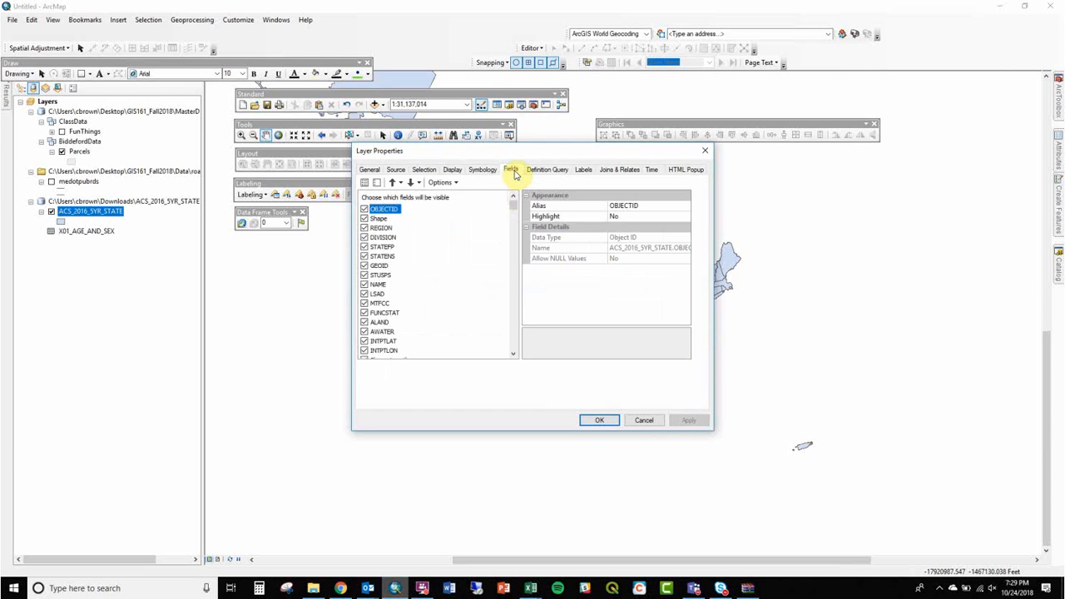
pyautogui.moveTo(513, 207); pyautogui.dragTo(501, 308)
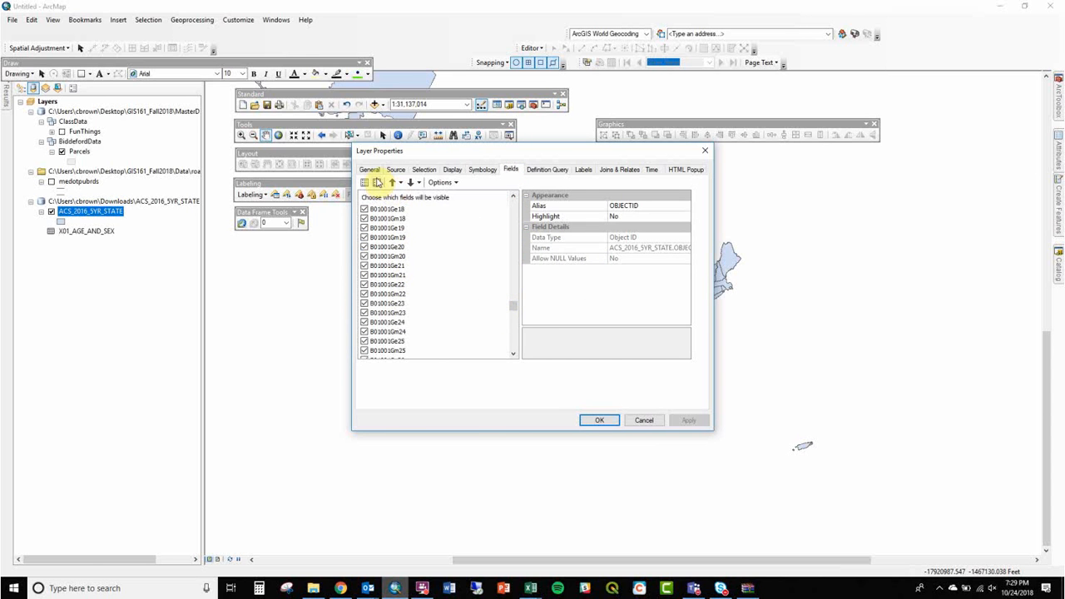
pyautogui.moveTo(511, 308); pyautogui.dragTo(492, 190)
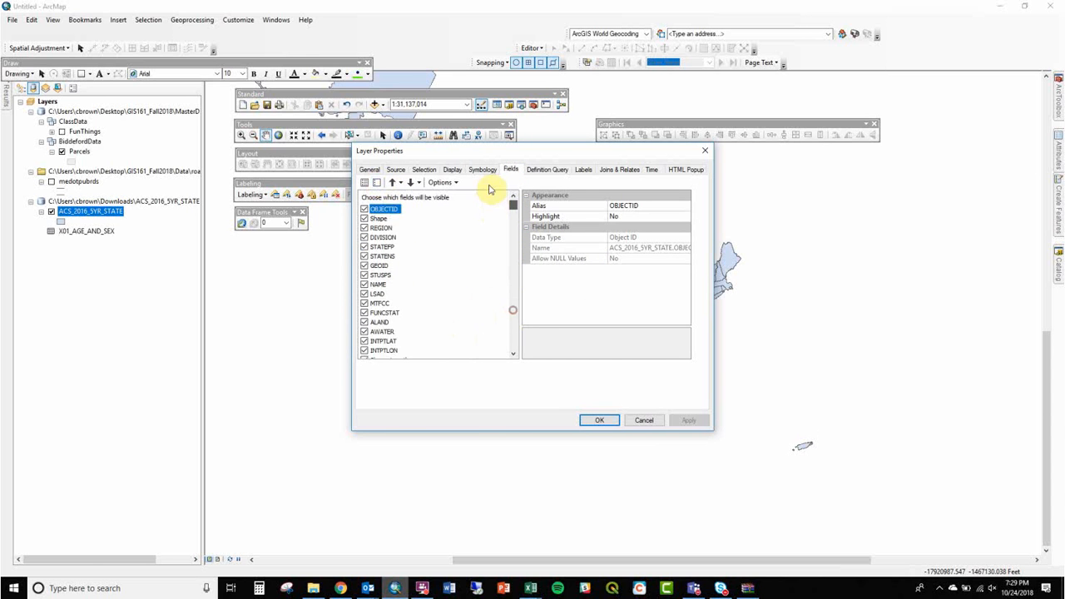
pyautogui.click(376, 182)
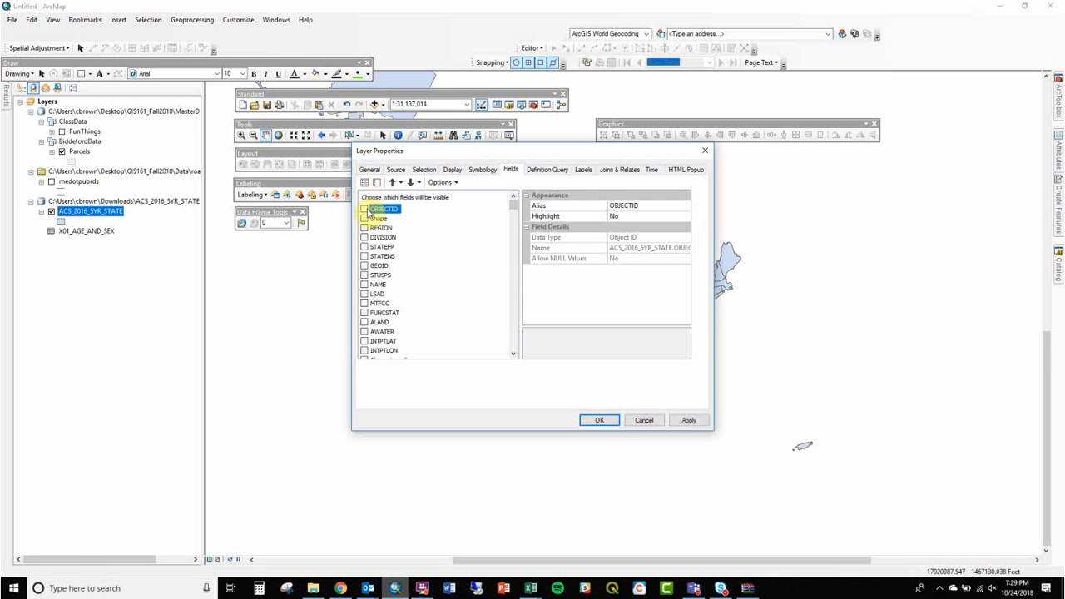
# Make the OBJECTID, Shape, REGION and DIVISION fields visible
pyautogui.click(363, 219)
pyautogui.click(364, 227)
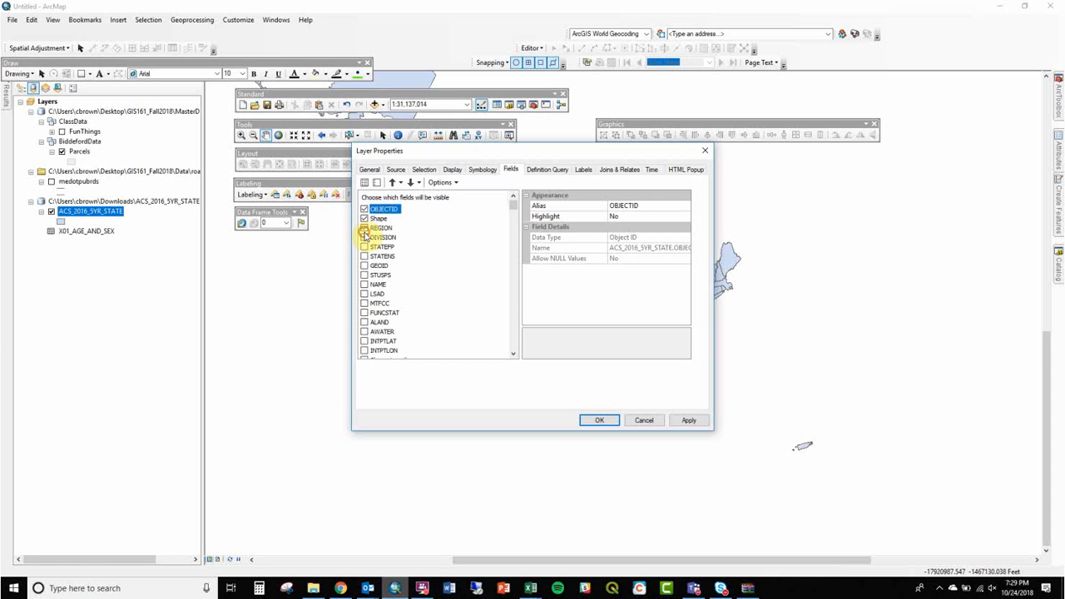
pyautogui.click(363, 238)
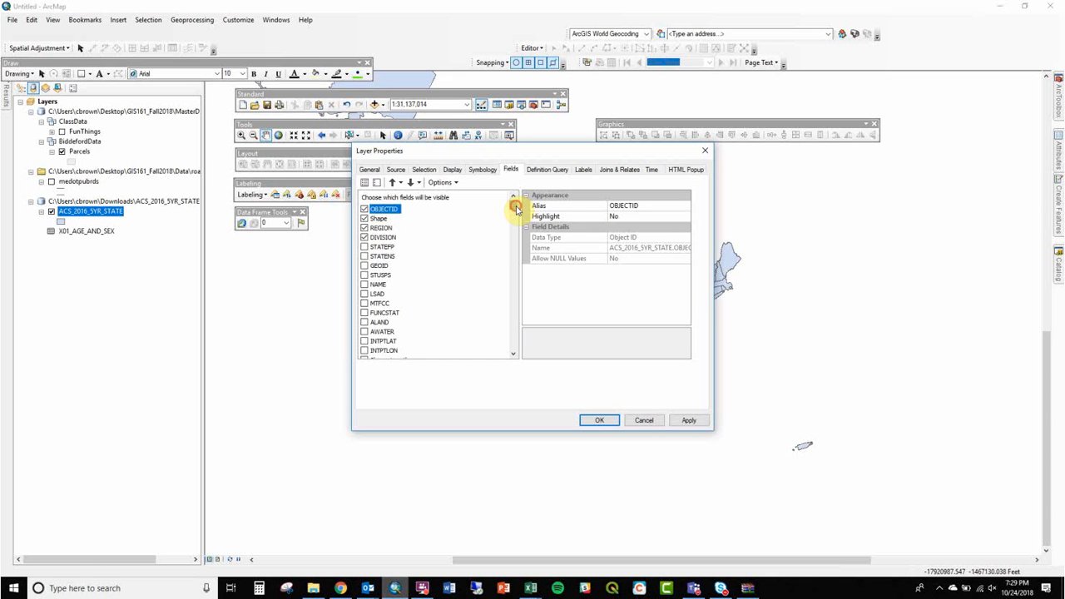
# Make the joined fields B01001Ge28, B01001Gm29 and B01001Ge31 visible and apply the layer properties
pyautogui.moveTo(512, 205); pyautogui.dragTo(513, 307)
pyautogui.click(363, 283)
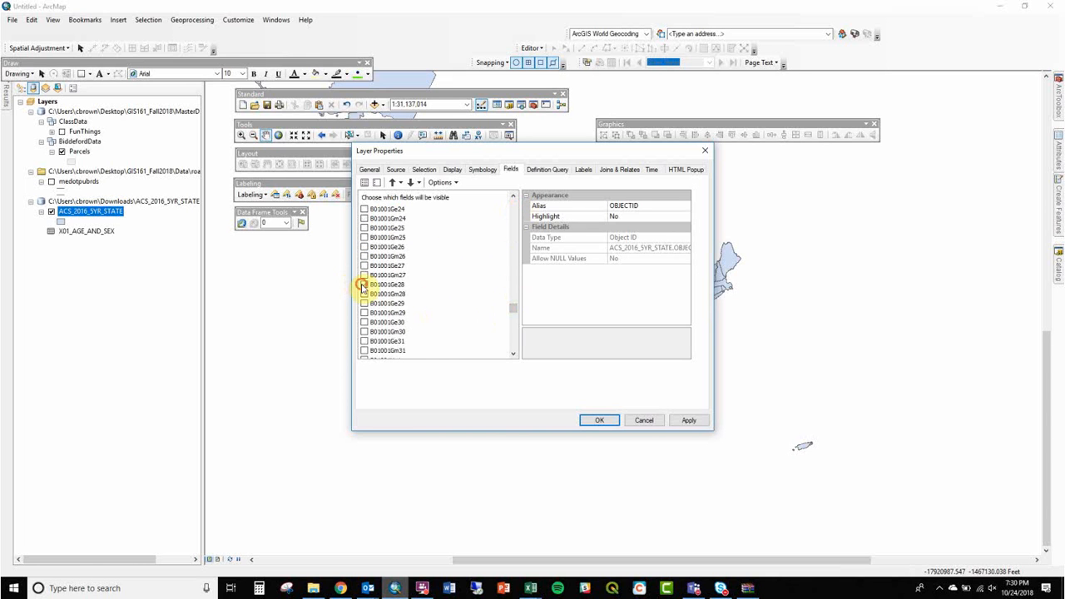
pyautogui.click(364, 312)
pyautogui.click(364, 341)
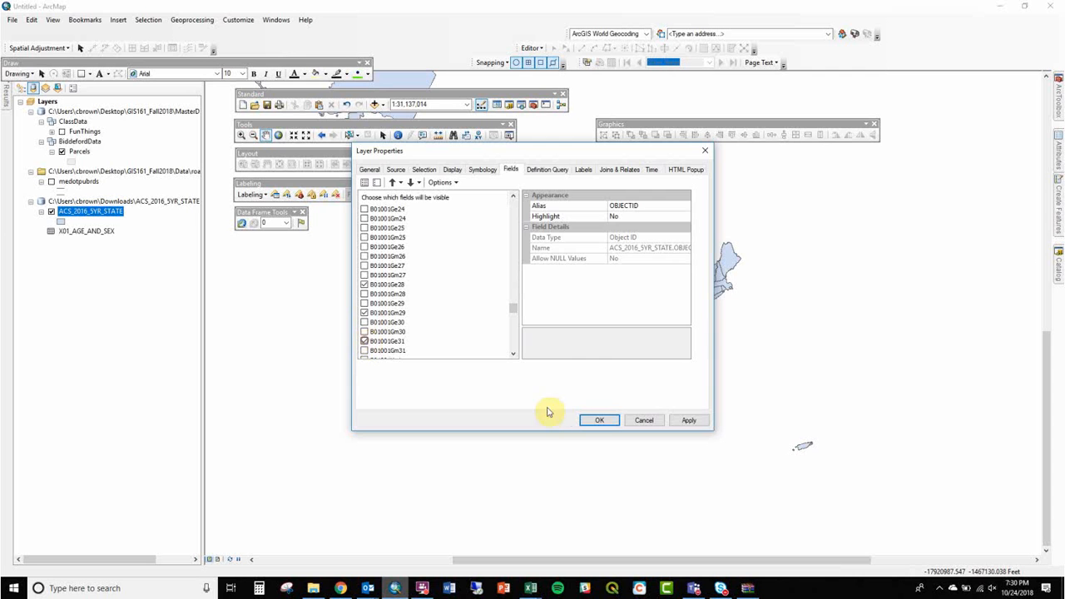
pyautogui.click(600, 420)
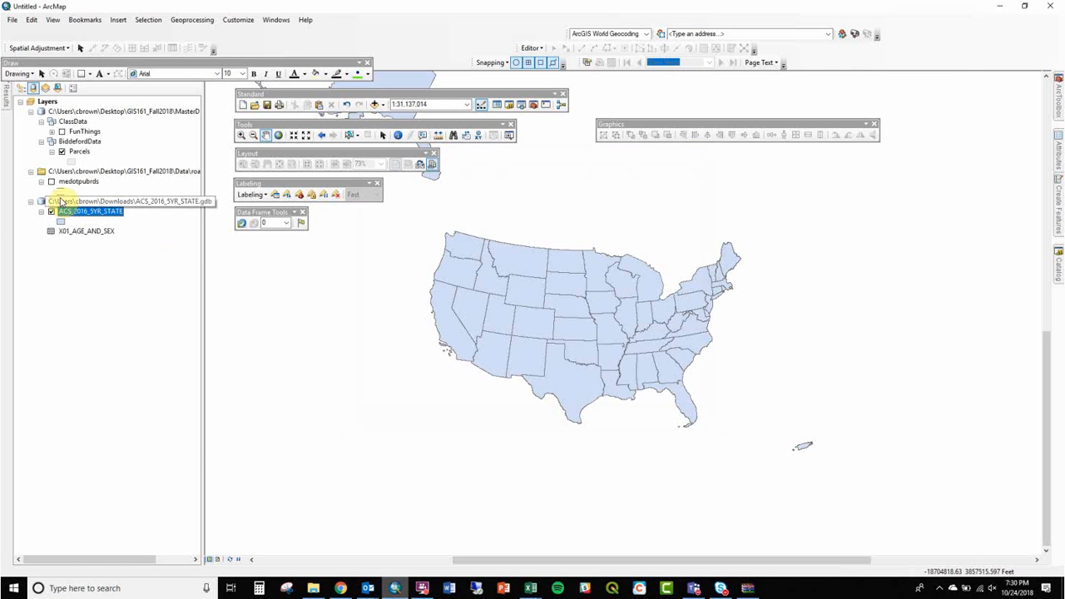
# Open the ACS_2016_5YR_STATE attribute table to review the visible fields, then close it while keeping the map document open
pyautogui.click(80, 214)
pyautogui.rightClick(79, 214)
pyautogui.click(113, 239)
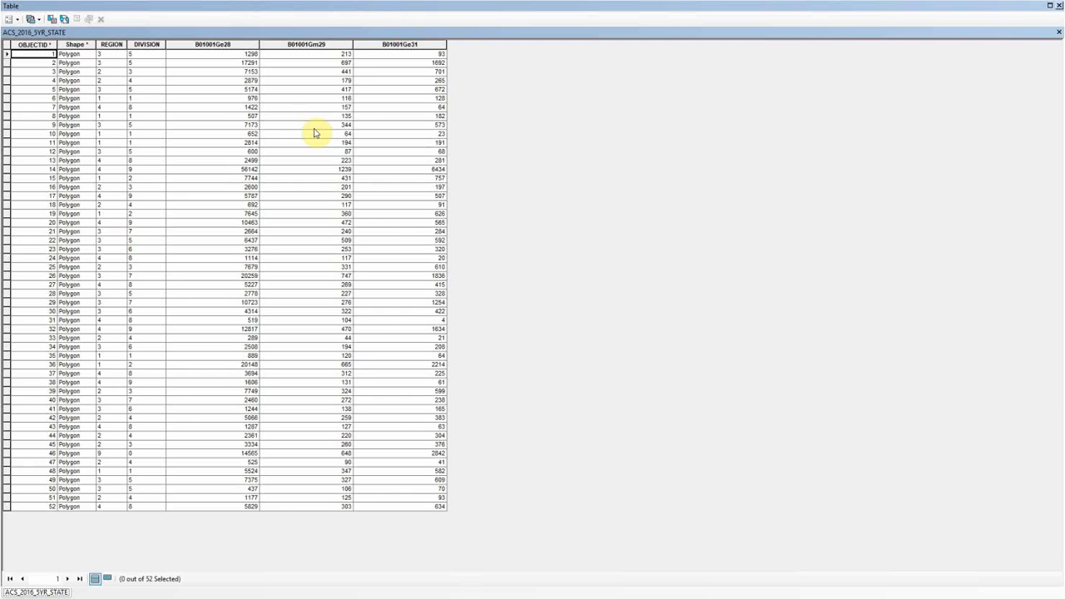
pyautogui.click(1059, 6)
pyautogui.click(1059, 5)
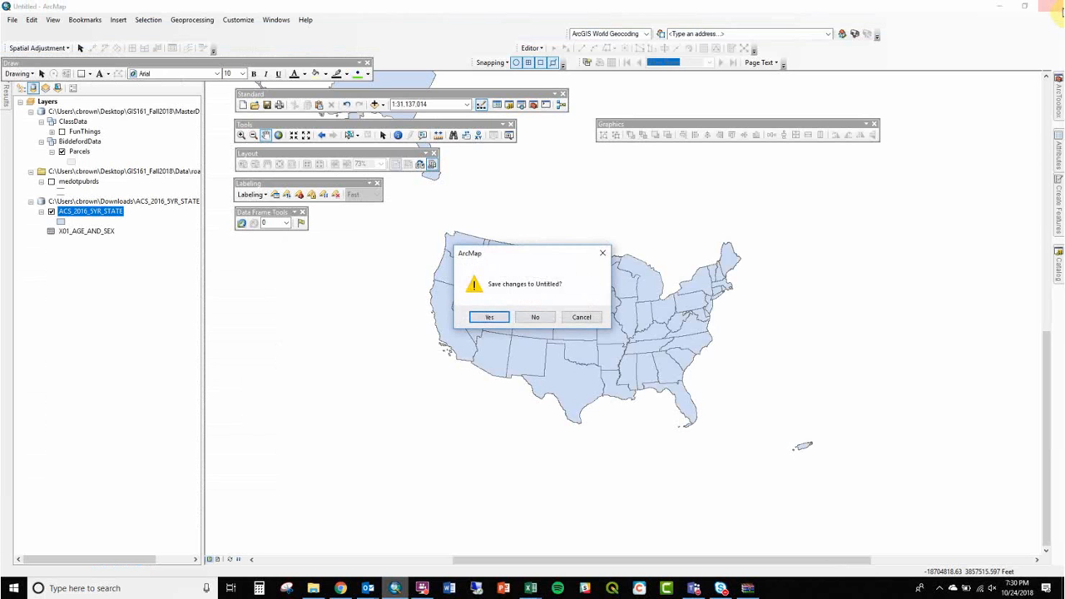
pyautogui.click(582, 317)
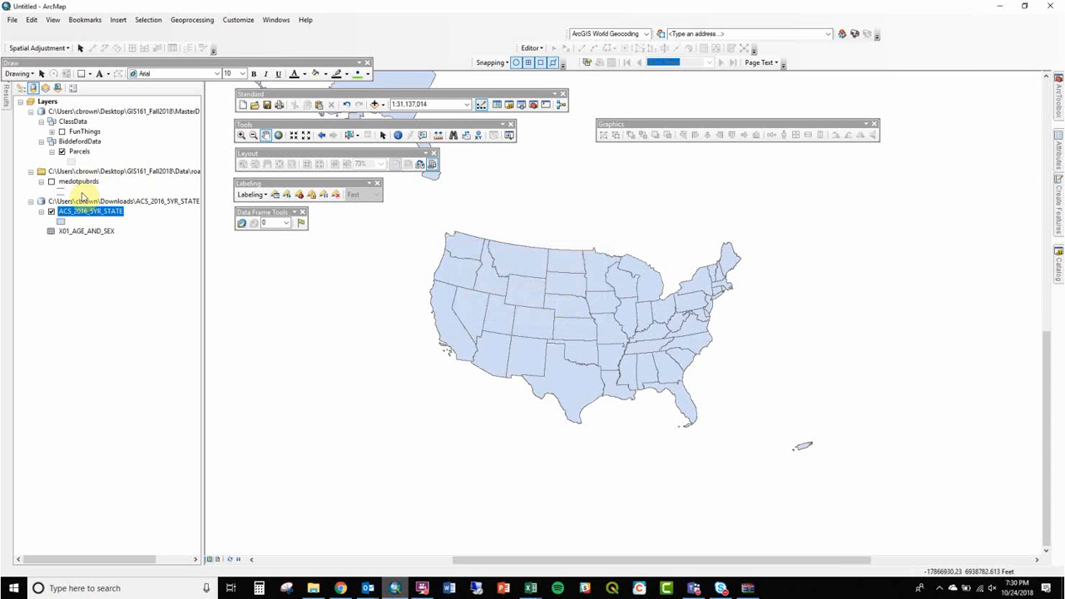
# Symbolize the ACS_2016_5YR_STATE layer with graduated colors using B01001Ge28 as the value field
pyautogui.doubleClick(100, 213)
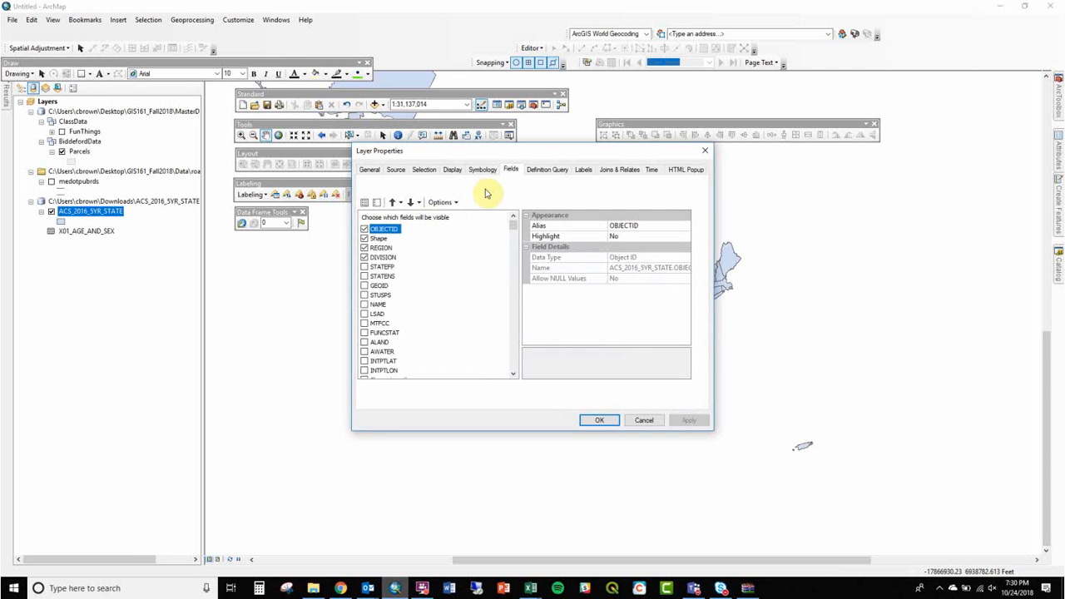
pyautogui.click(481, 171)
pyautogui.click(390, 208)
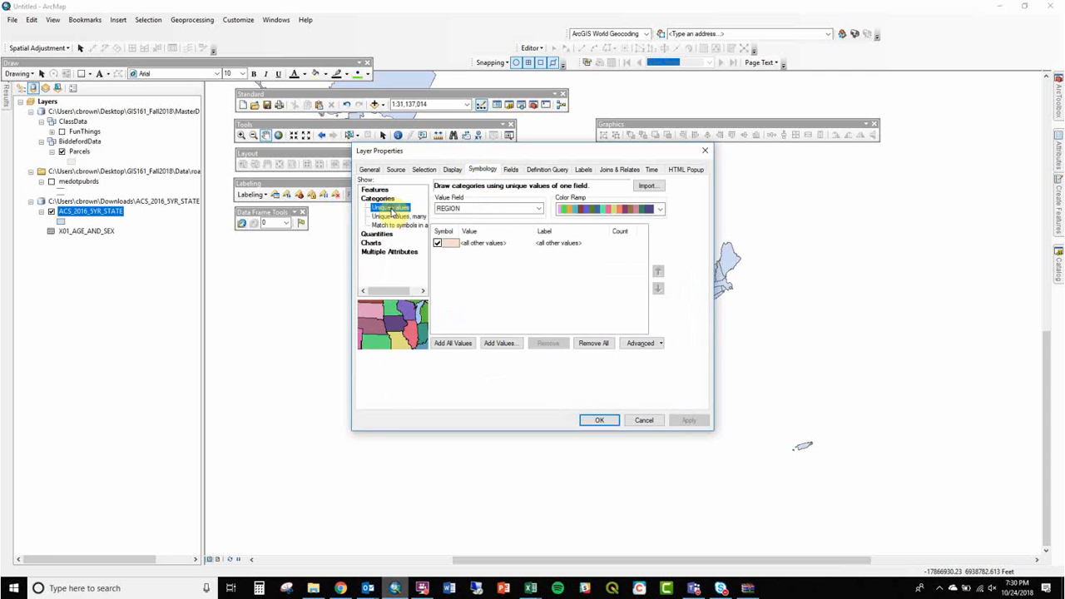
pyautogui.click(377, 234)
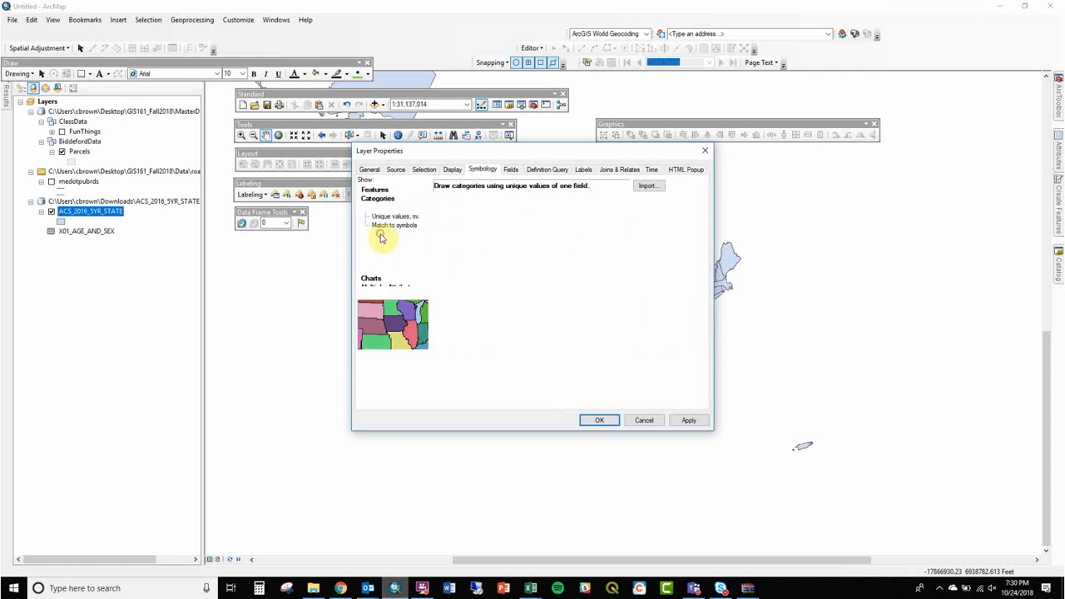
pyautogui.click(489, 209)
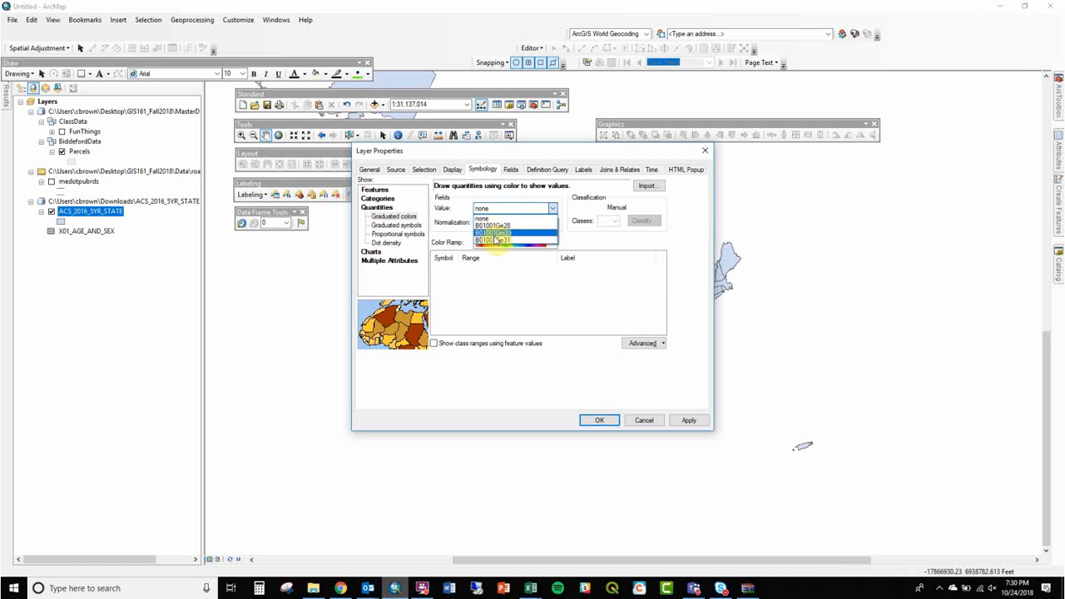
pyautogui.click(499, 228)
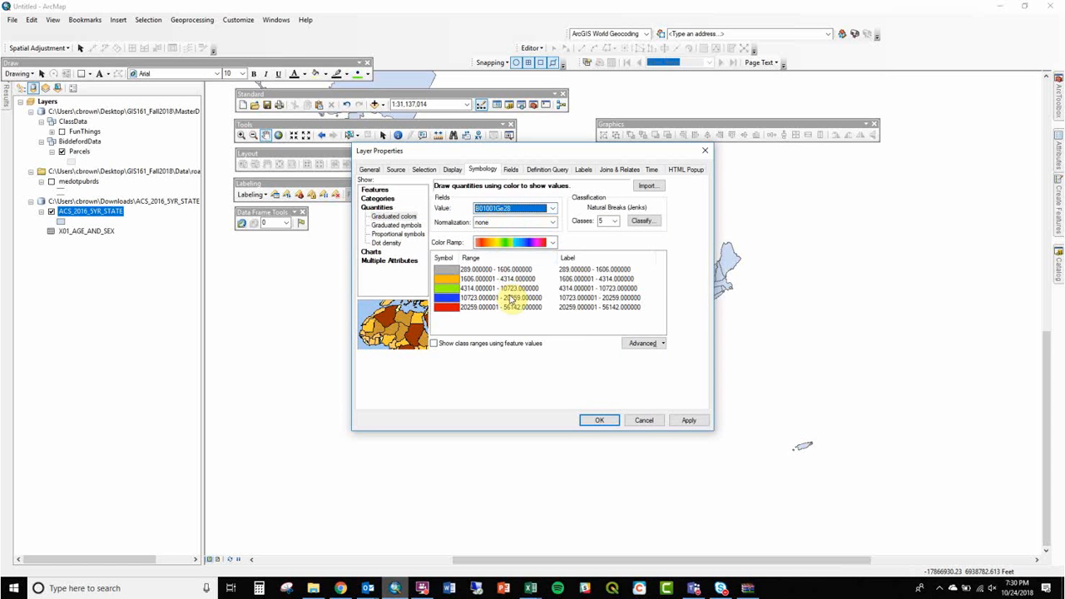
pyautogui.click(595, 418)
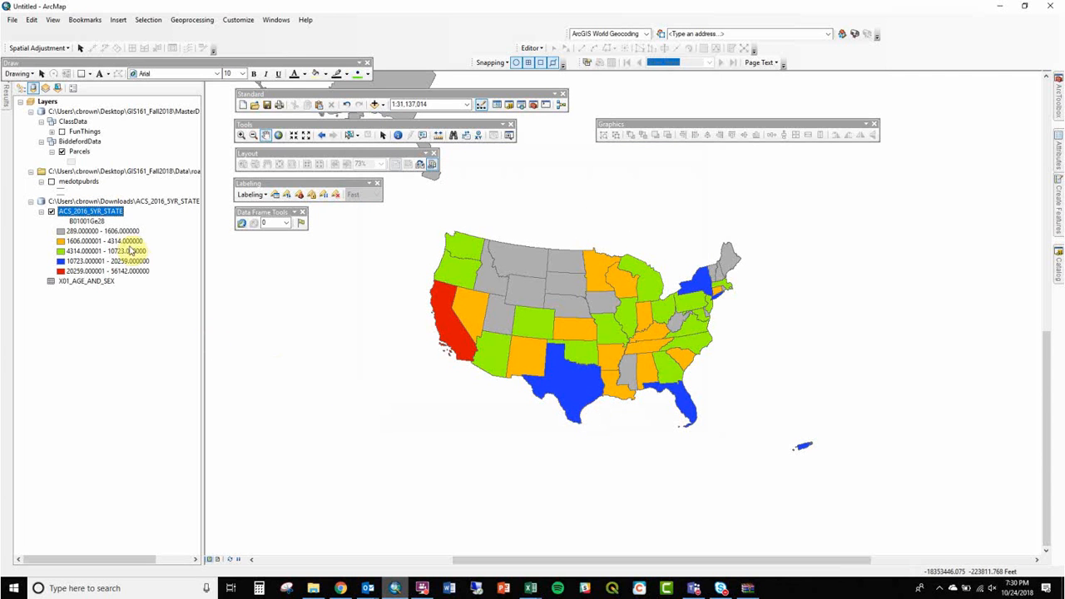
# Copy the legend heading B01001Ge28 and switch to Chrome to find it in the state metadata file, highlighting its description
pyautogui.click(98, 222)
pyautogui.click(98, 221)
pyautogui.hotkey('ctrl', 'c')
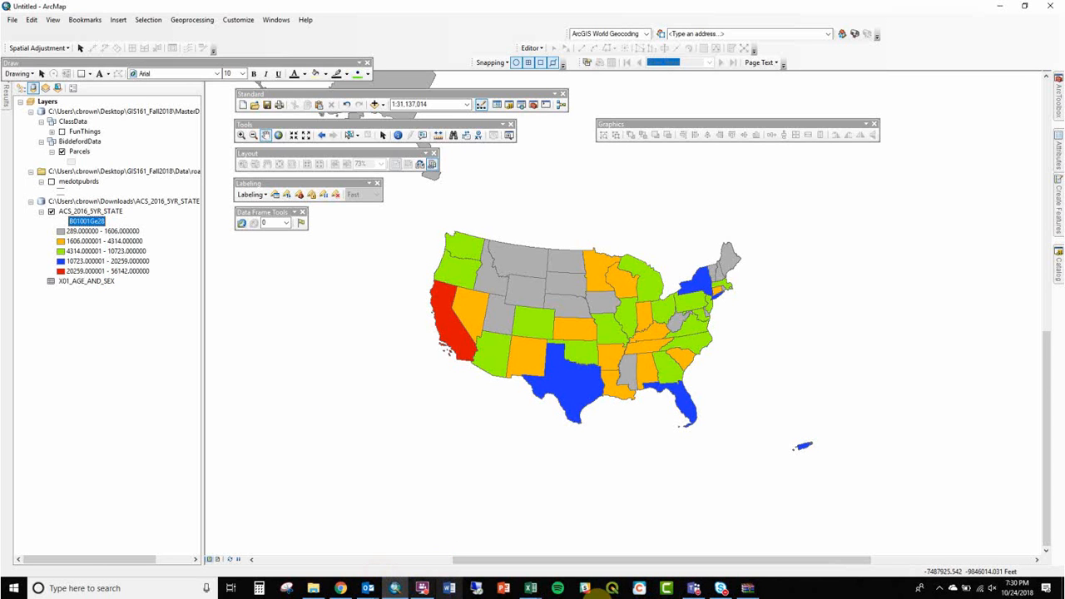
pyautogui.click(340, 587)
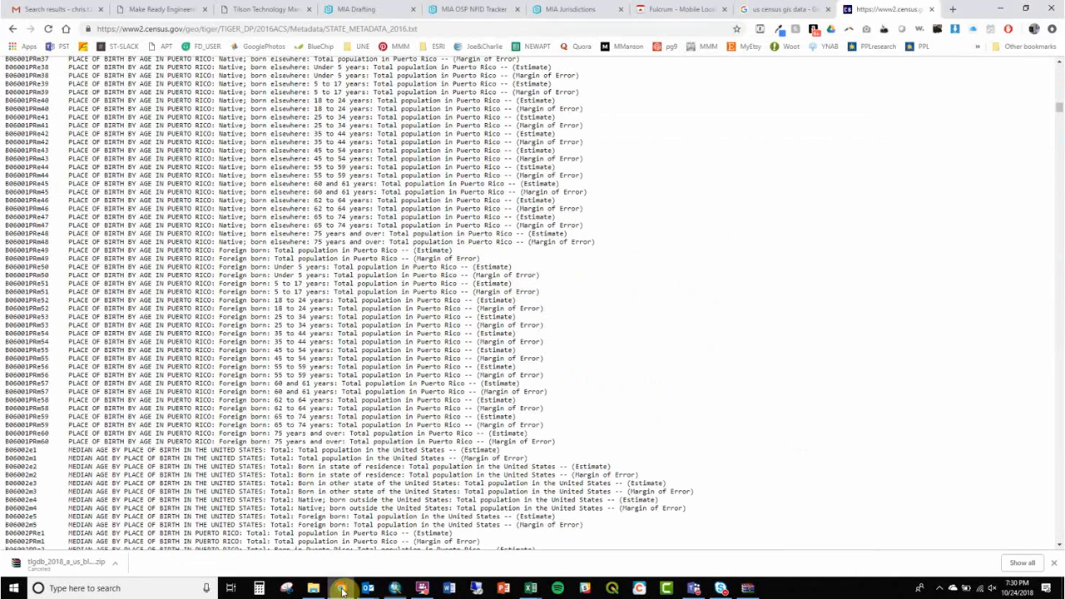
pyautogui.hotkey('ctrl', 'f')
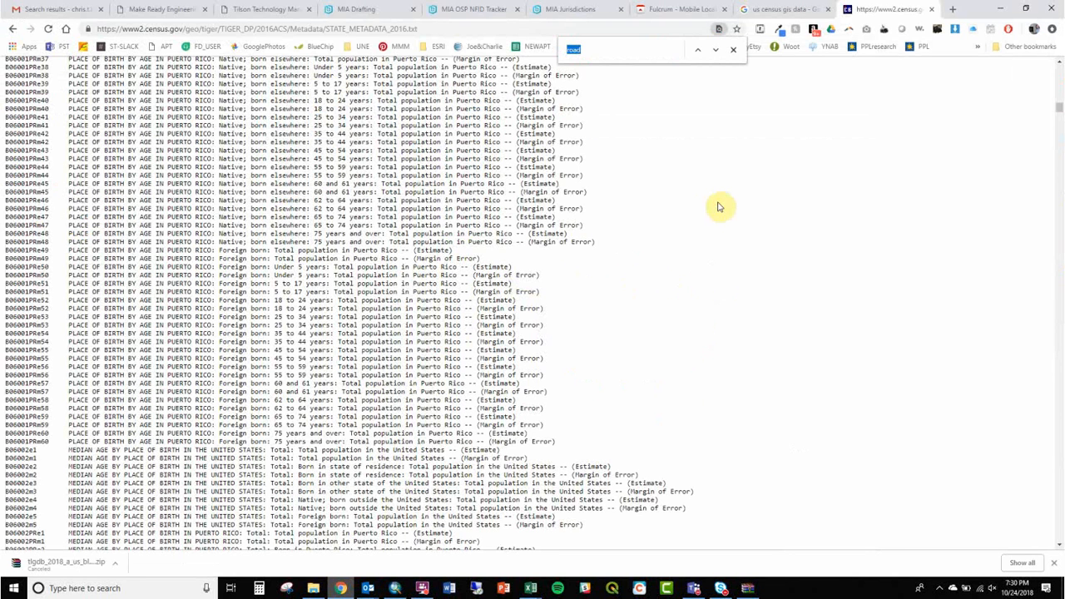
pyautogui.hotkey('ctrl', 'v')
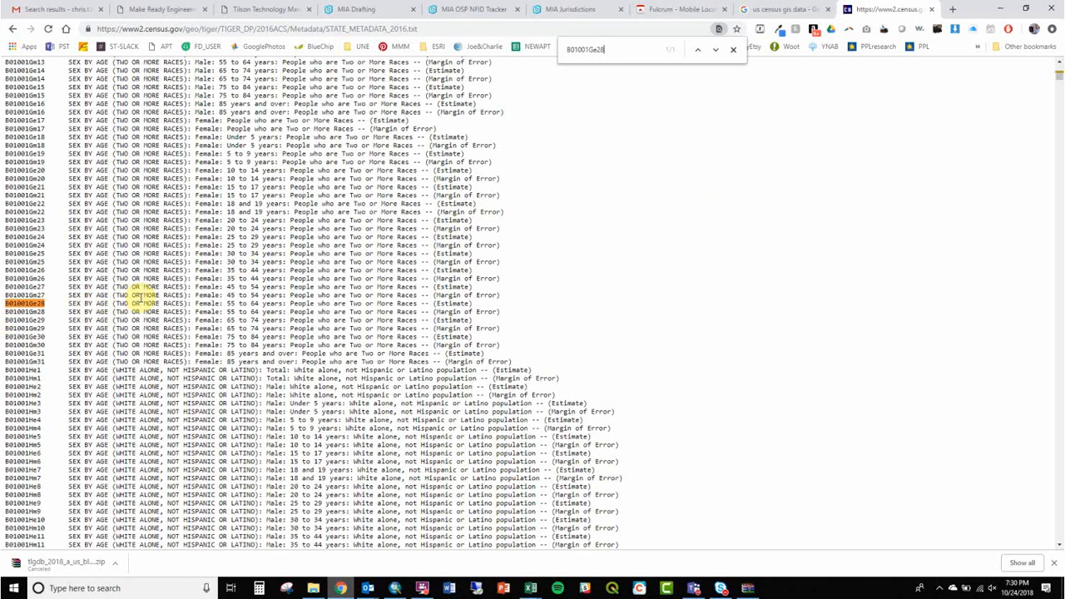
pyautogui.moveTo(88, 303); pyautogui.dragTo(383, 305)
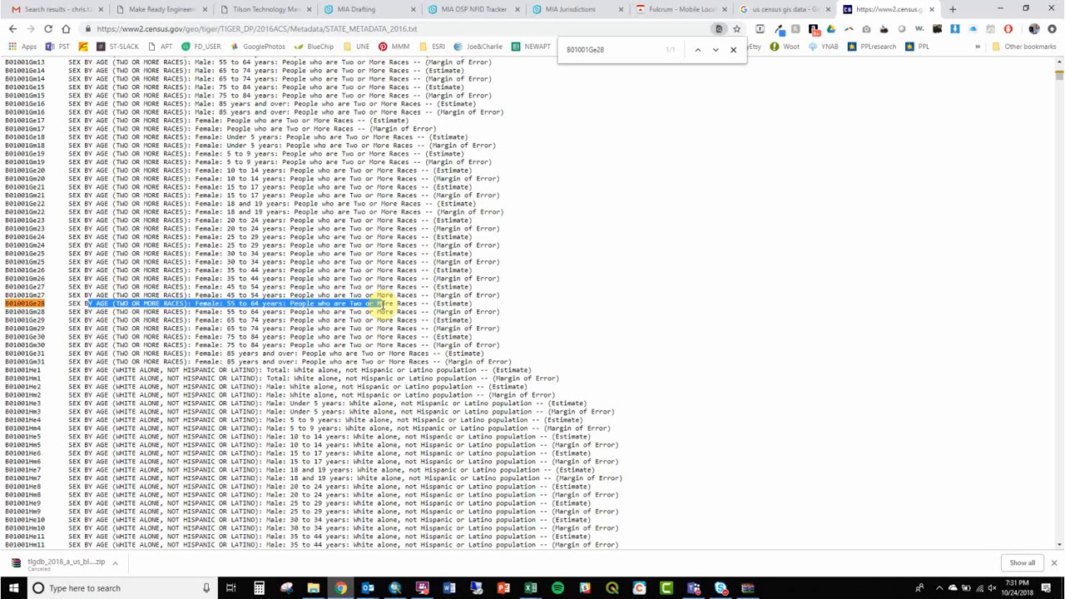
pyautogui.hotkey('alt', 'Tab')
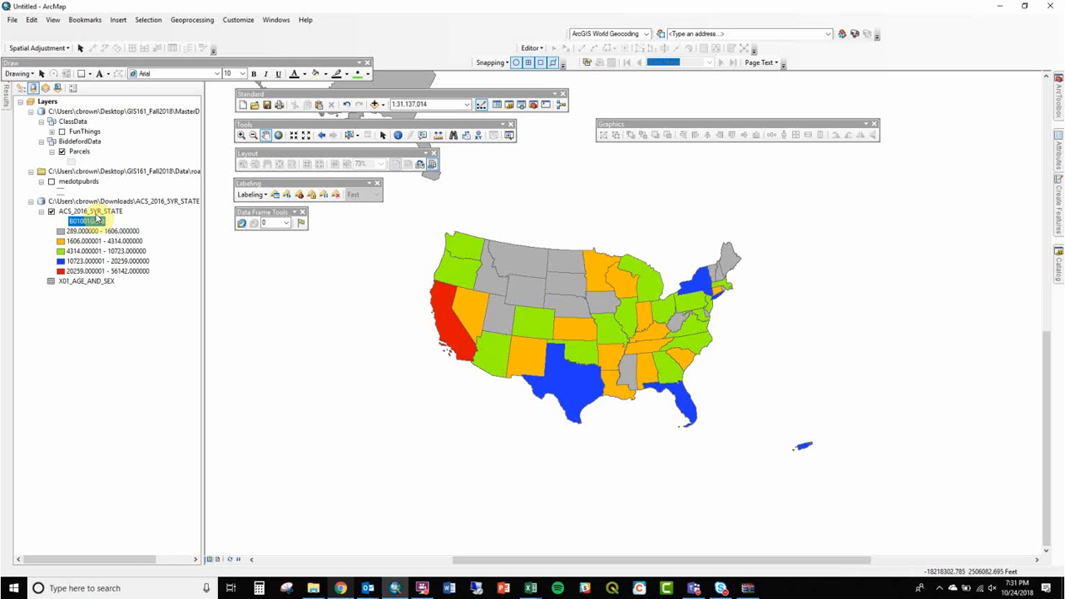
pyautogui.click(426, 589)
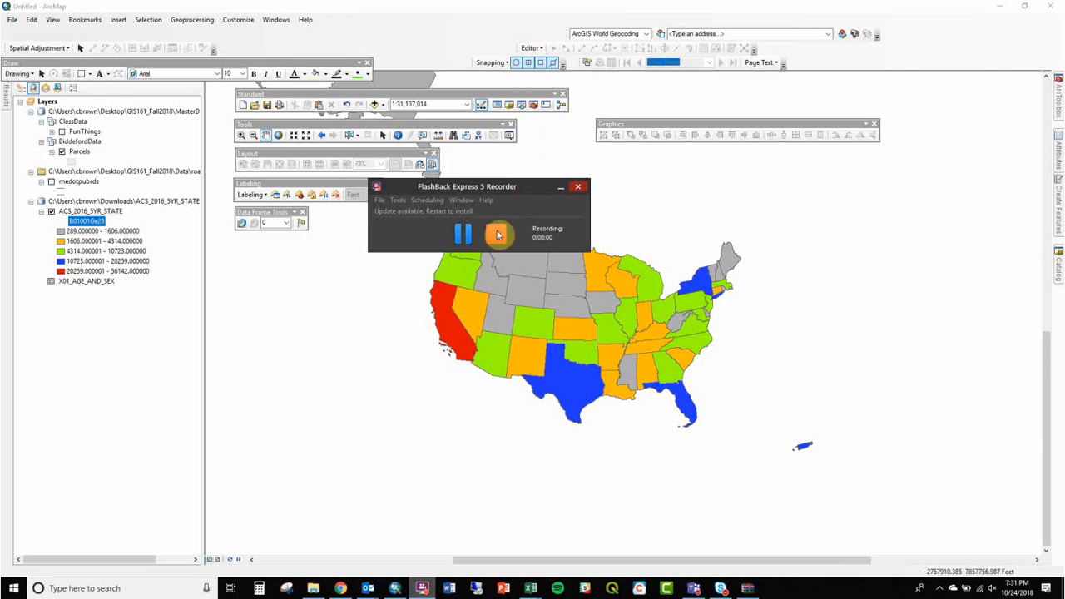